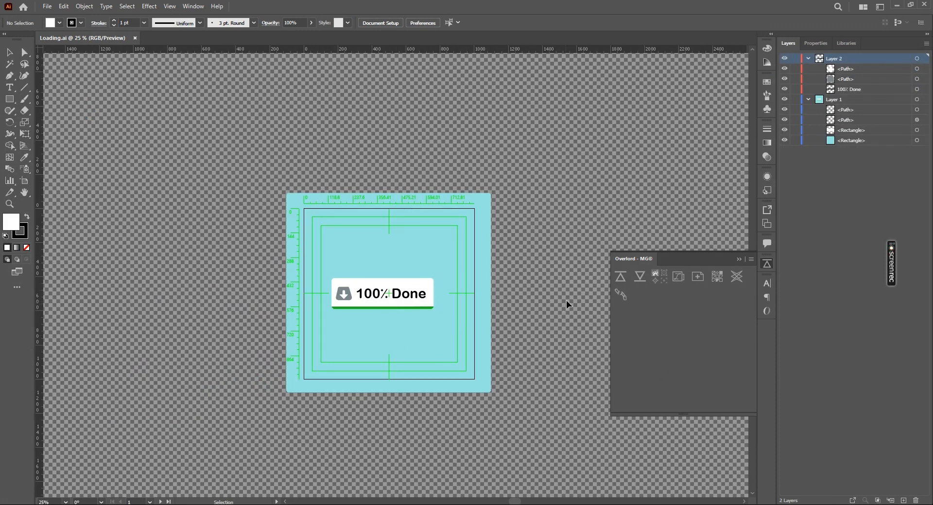
# Transfer the loading artwork to After Effects with Overlord, creating a 1000 x 1000 px, six-second composition named Comp 1
pyautogui.click(917, 140)
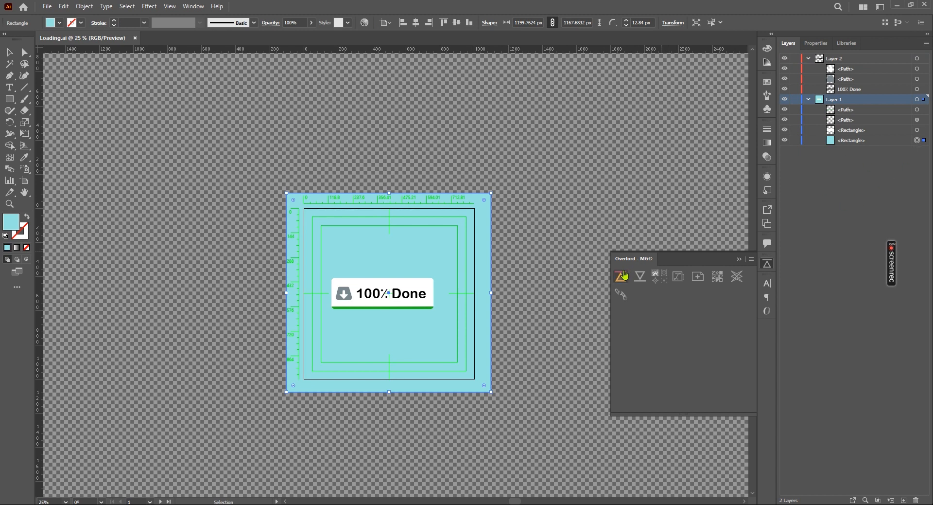
pyautogui.click(622, 276)
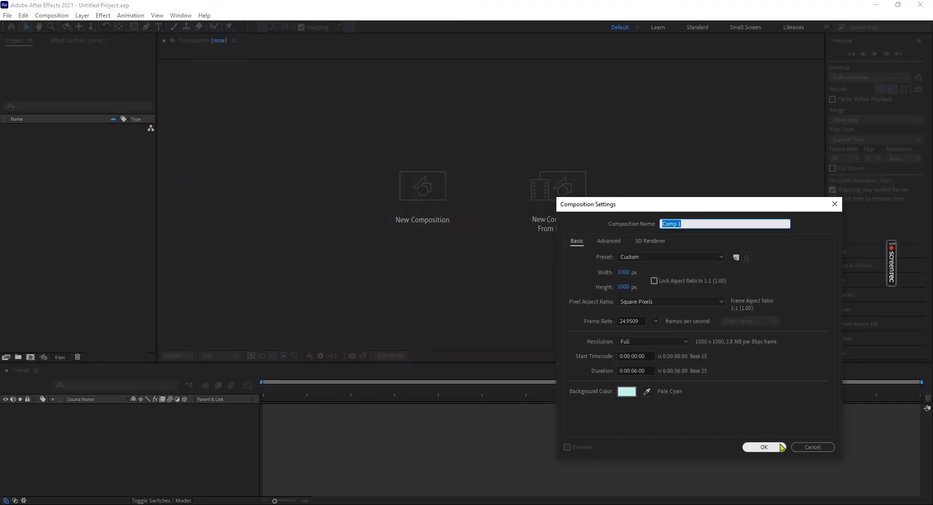
pyautogui.click(763, 447)
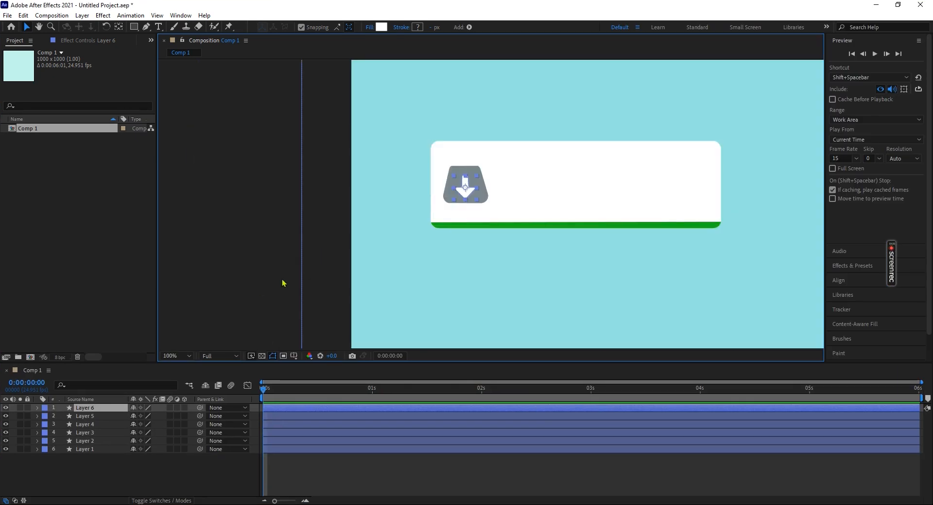
# Rename the three lowest layers, from the bottom up, as BG, bar and back loading bar
pyautogui.click(84, 449)
pyautogui.press('Return')
pyautogui.write('BG')
pyautogui.press('Return')
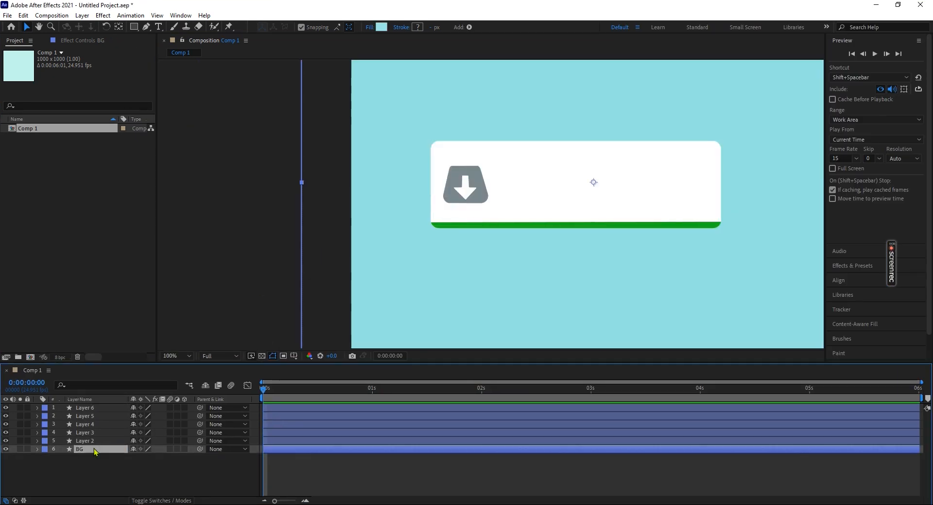
pyautogui.click(86, 441)
pyautogui.press('Return')
pyautogui.write('bar')
pyautogui.press('Return')
pyautogui.write('back loading bar')
pyautogui.press('Return')
# Rename the green bar layer as loading bar, the grey shape as Icon and the white arrow as Arrow
pyautogui.click(87, 424)
pyautogui.press('Return')
pyautogui.write('loading bar')
pyautogui.press('Return')
pyautogui.click(99, 417)
pyautogui.press('Return')
pyautogui.write('Icon')
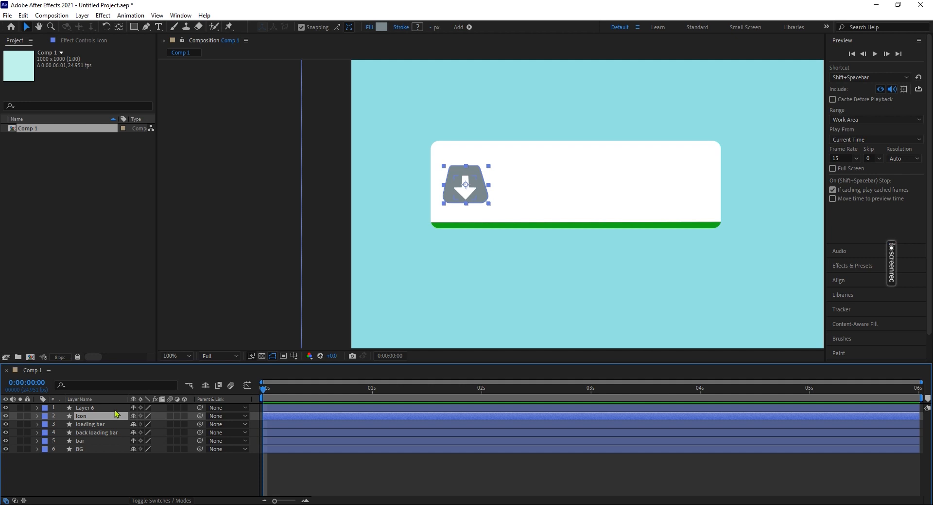
pyautogui.press('Return')
pyautogui.click(85, 408)
pyautogui.press('Return')
pyautogui.write('Arrow')
pyautogui.press('Return')
# Add the text "0" to the white bar and center it vertically just right of the download icon
pyautogui.click(158, 27)
pyautogui.click(526, 184)
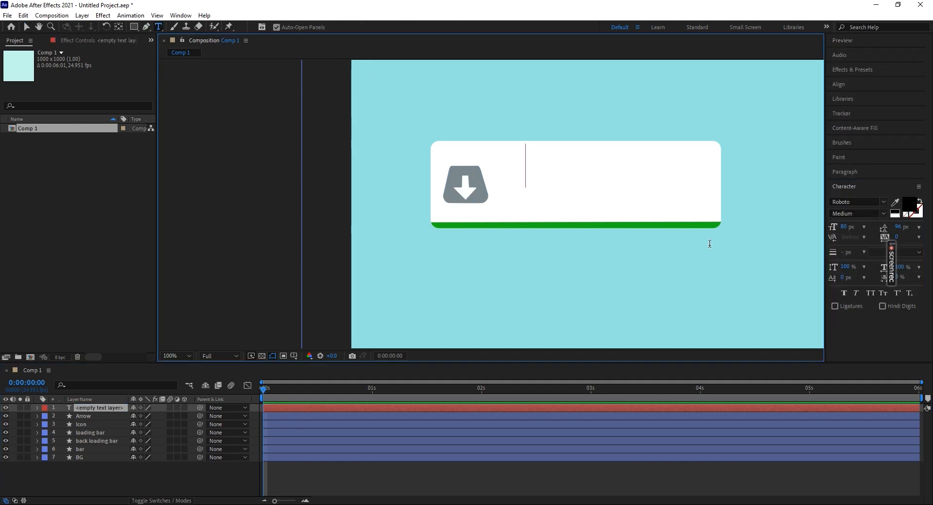
pyautogui.write('0')
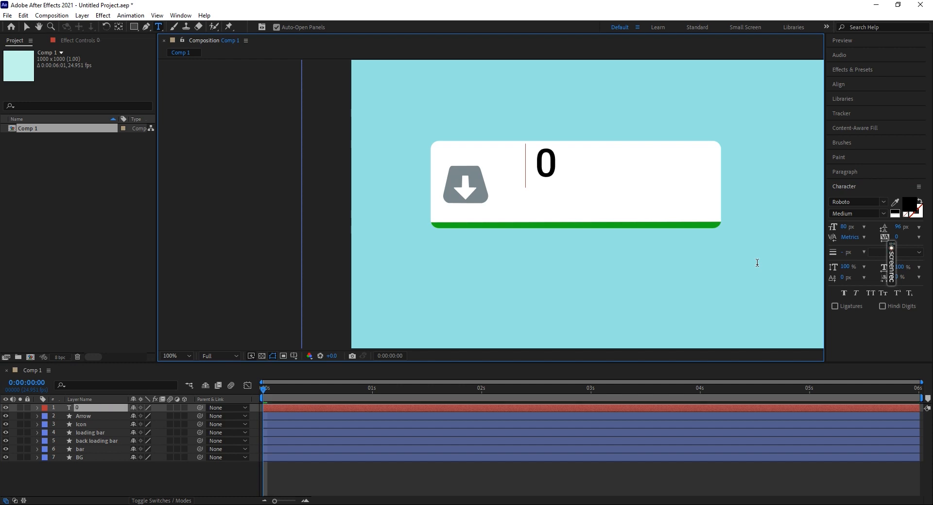
pyautogui.click(28, 26)
pyautogui.moveTo(548, 167); pyautogui.dragTo(541, 186)
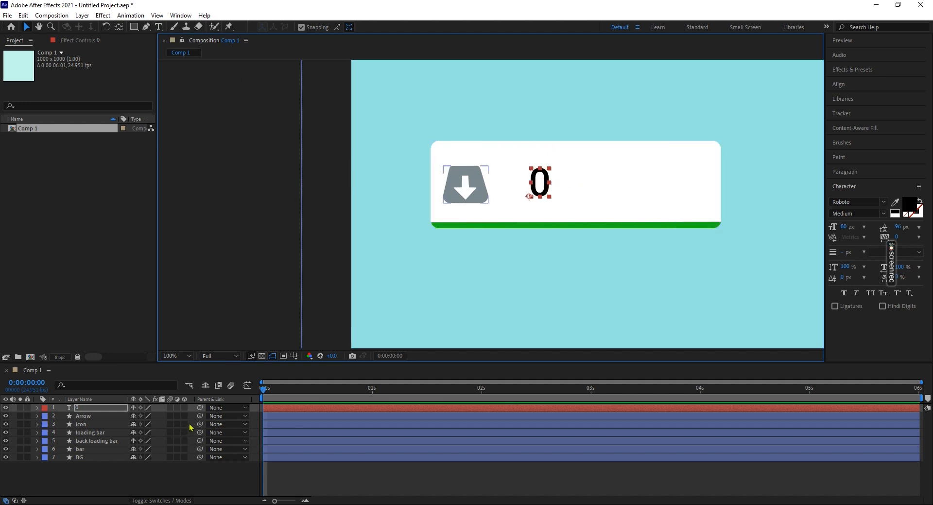
# Duplicate the 0 text, move the copy toward the right end of the white bar and change it to "Done"
pyautogui.hotkey('ctrl', 'd')
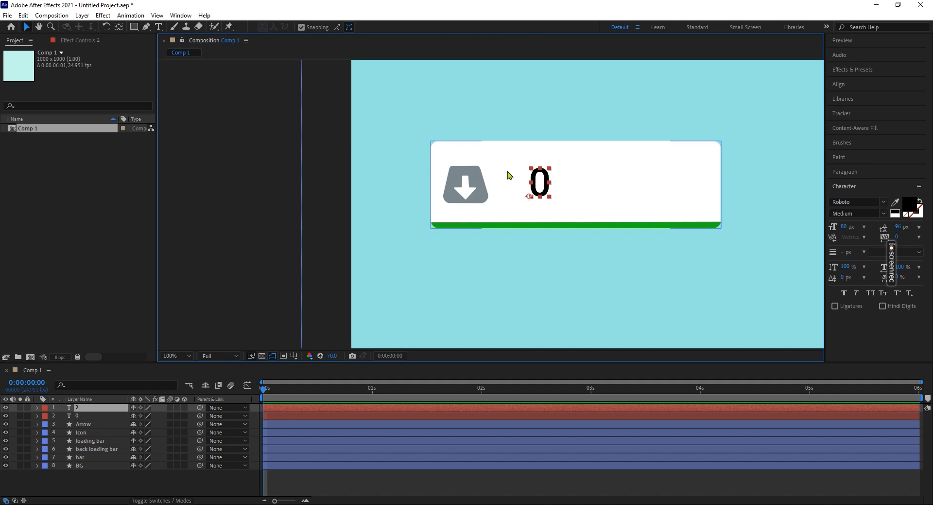
pyautogui.press('Right')
pyautogui.press('Right')
pyautogui.press('Right')
pyautogui.press('Right')
pyautogui.press('Right')
pyautogui.press('Right')
pyautogui.press('Right')
pyautogui.press('Right')
pyautogui.press('Right')
pyautogui.press('Right')
pyautogui.press('Right')
pyautogui.press('Right')
pyautogui.press('Right')
pyautogui.press('Right')
pyautogui.press('Right')
pyautogui.press('Right')
pyautogui.press('Right')
pyautogui.press('Right')
pyautogui.press('Right')
pyautogui.press('Right')
pyautogui.press('Right')
pyautogui.press('Right')
pyautogui.moveTo(554, 191); pyautogui.dragTo(662, 190)
pyautogui.doubleClick(662, 190)
pyautogui.write('Done')
pyautogui.press('KP_Enter')
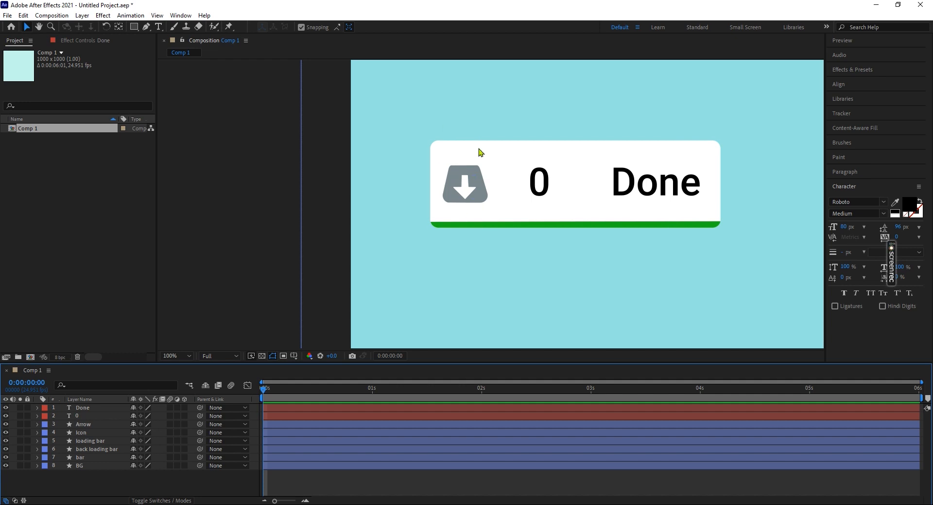
# Duplicate the Arrow layer repeatedly until the copies reach Arrow 9
pyautogui.click(96, 425)
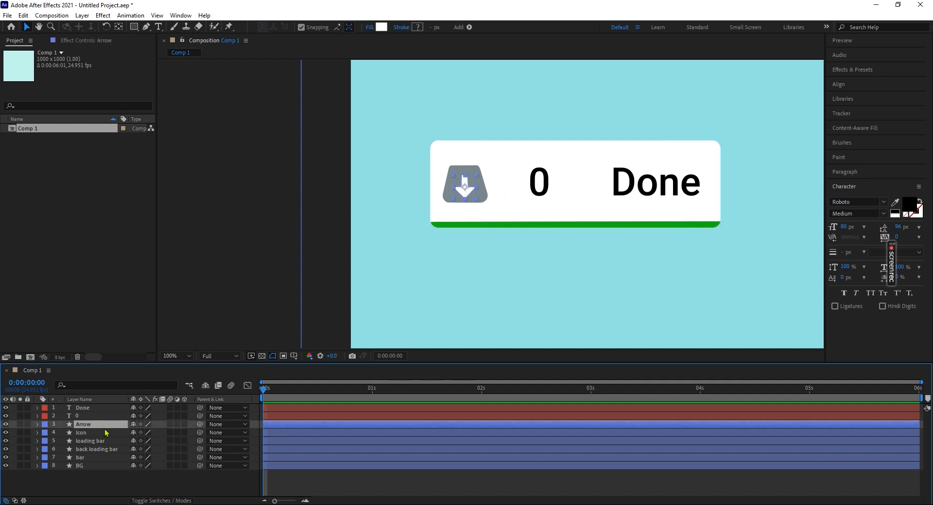
pyautogui.hotkey('ctrl', 'd')
pyautogui.hotkey('ctrl', 'd')
pyautogui.hotkey('ctrl', 'd')
pyautogui.hotkey('ctrl', 'd')
pyautogui.hotkey('ctrl', 'd')
pyautogui.hotkey('ctrl', 'd')
pyautogui.hotkey('ctrl', 'd')
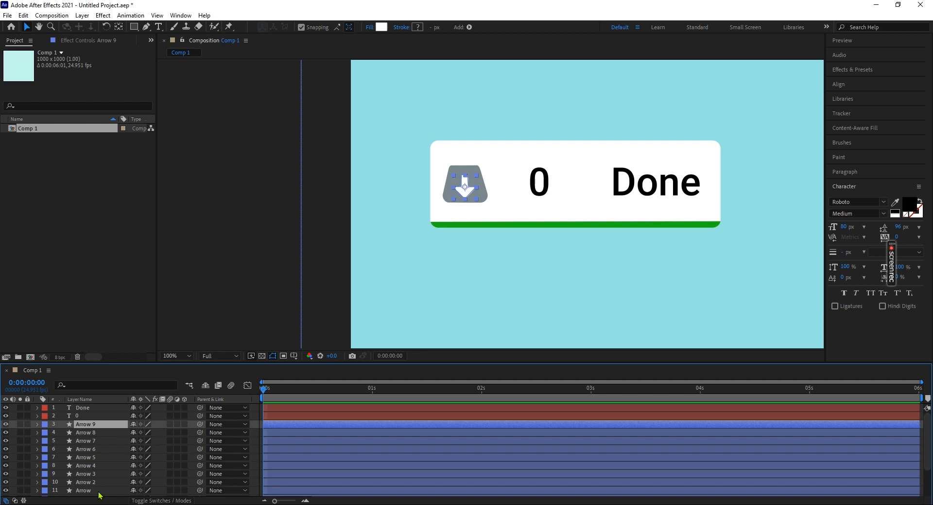
# Pre-compose all nine arrow layers into a new composition named arrow, moving all attributes into it
pyautogui.click(99, 491)
pyautogui.keyDown('shift'); pyautogui.click(109, 424); pyautogui.keyUp('shift')
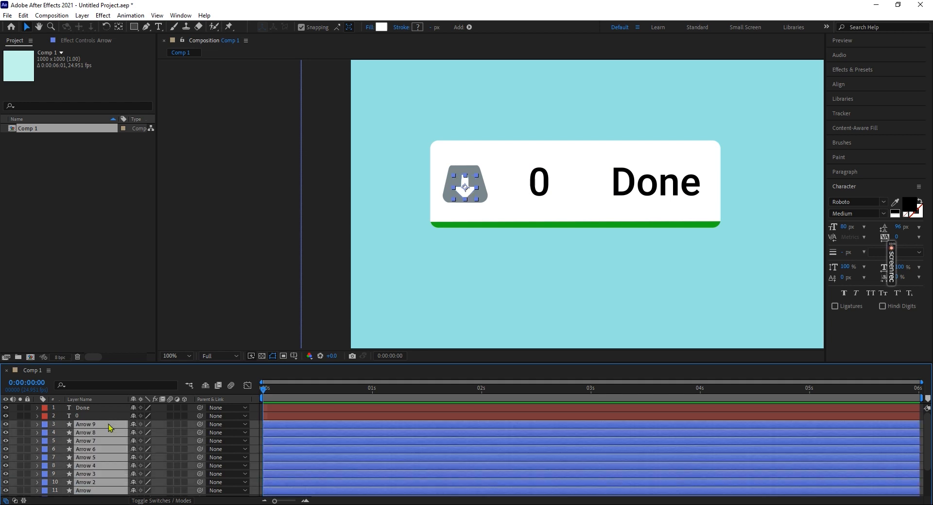
pyautogui.rightClick(81, 441)
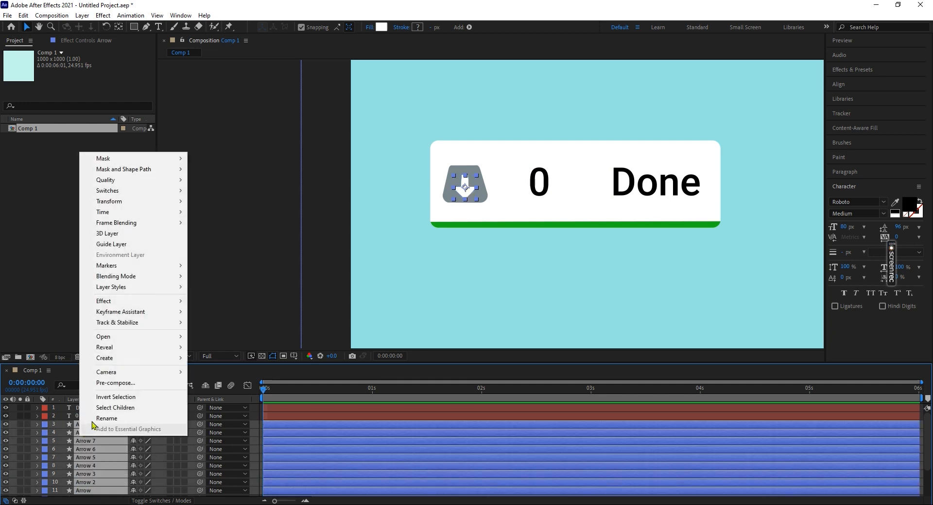
pyautogui.click(136, 383)
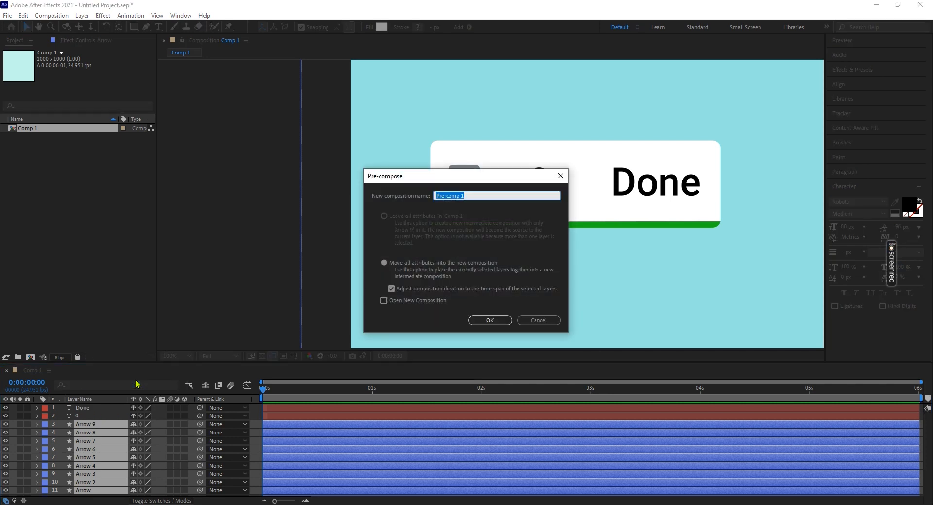
pyautogui.write('arrow')
pyautogui.press('Return')
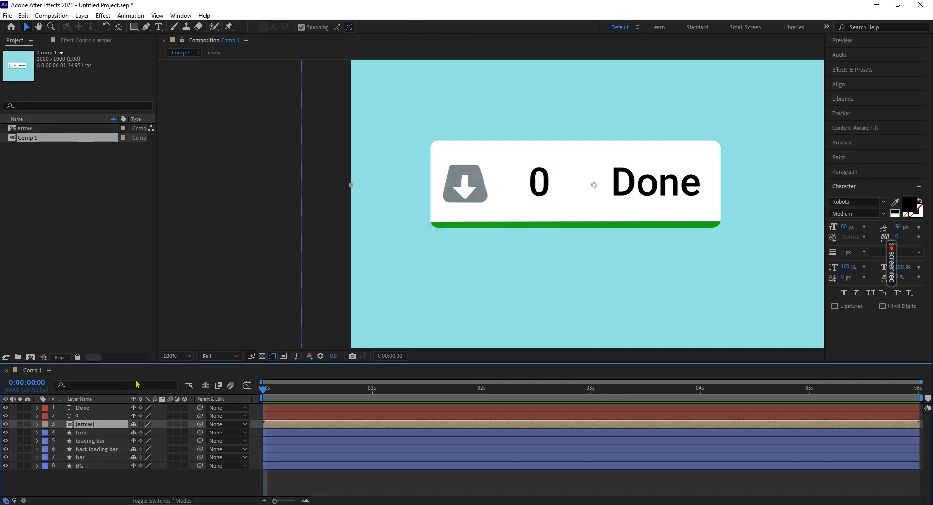
# Open the arrow composition and reveal the Position property of layers Arrow 2 through Arrow 9
pyautogui.click(104, 433)
pyautogui.doubleClick(92, 423)
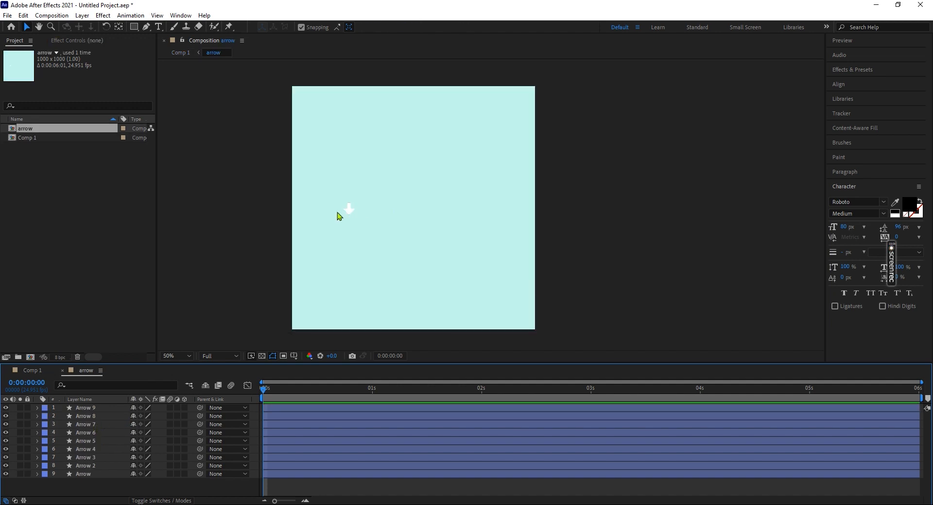
pyautogui.moveTo(296, 197); pyautogui.dragTo(323, 222)
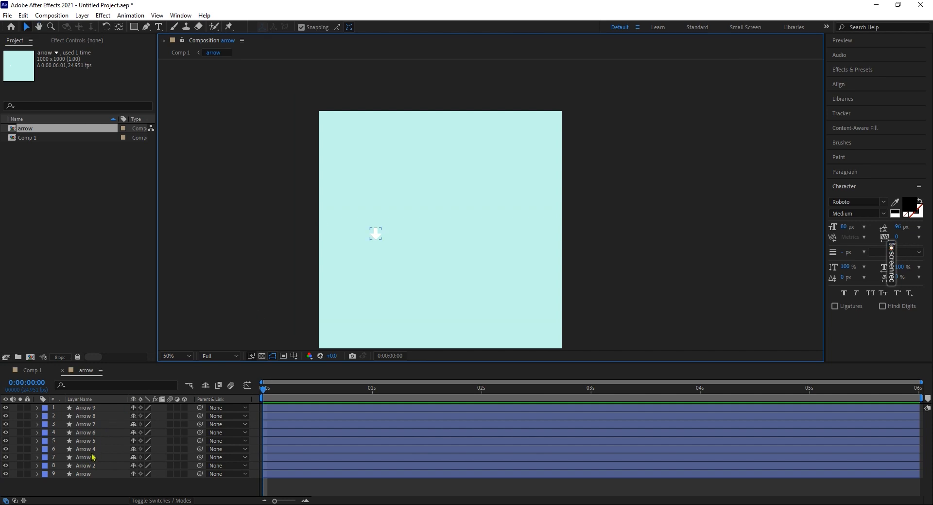
pyautogui.click(94, 473)
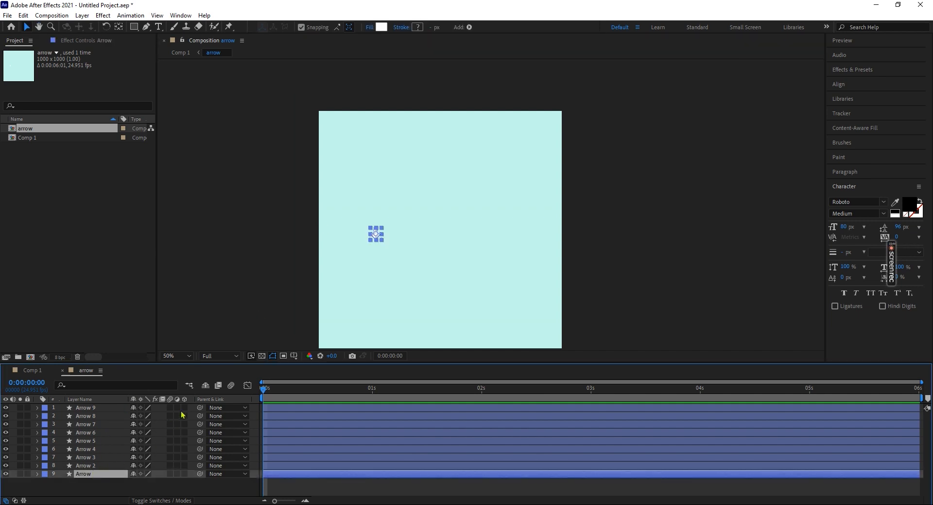
pyautogui.click(91, 466)
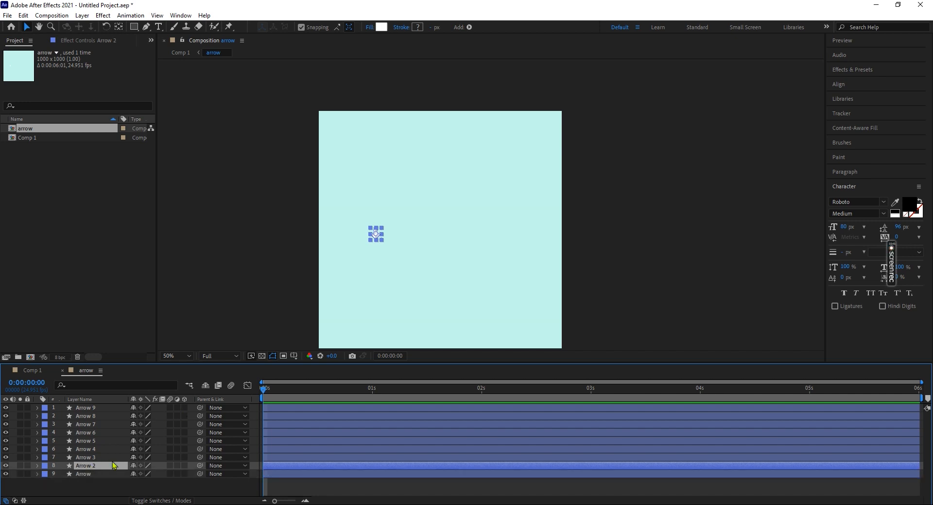
pyautogui.keyDown('shift'); pyautogui.click(96, 409); pyautogui.keyUp('shift')
pyautogui.press('p')
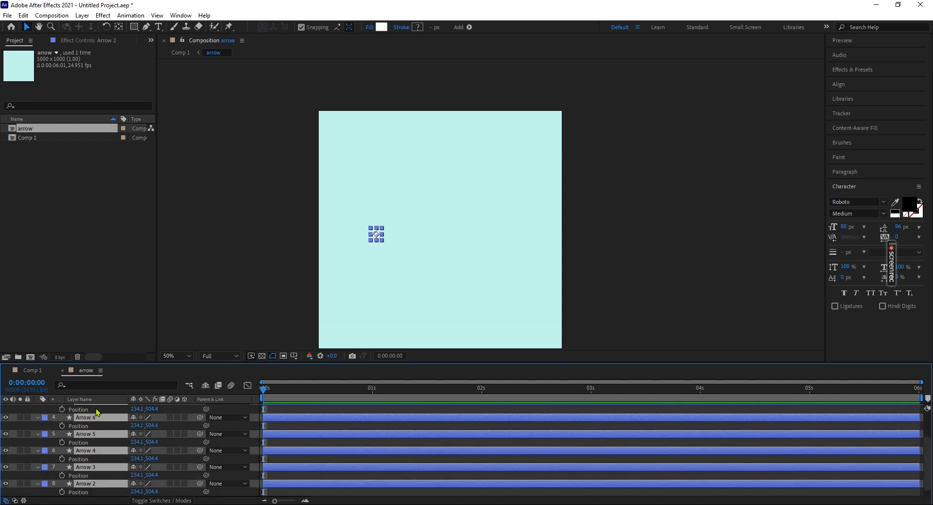
# Move the arrow copies upward into an evenly spaced vertical column, with Arrow 9 highest at a Y position of about 26
pyautogui.click(105, 459)
pyautogui.scroll(-1, 105, 460)
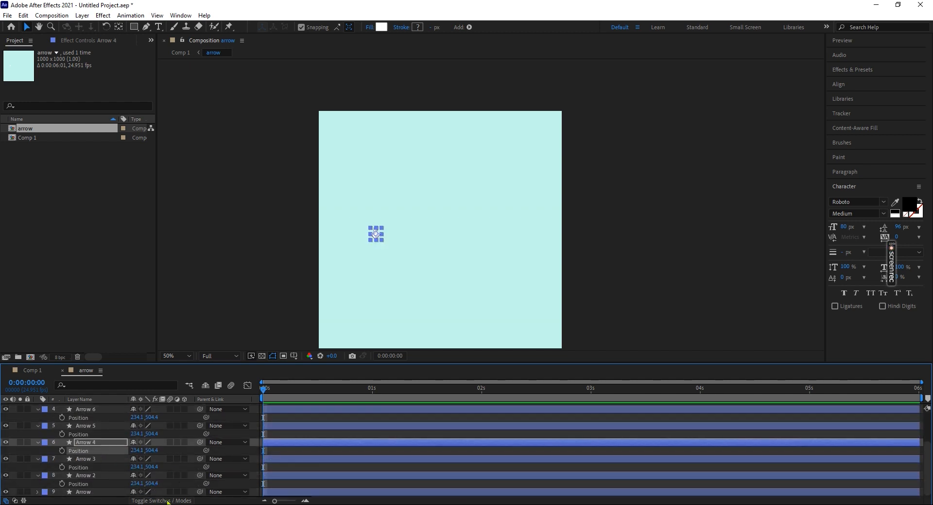
pyautogui.moveTo(153, 484); pyautogui.dragTo(100, 470)
pyautogui.moveTo(154, 451); pyautogui.dragTo(68, 452)
pyautogui.moveTo(154, 434); pyautogui.dragTo(39, 435)
pyautogui.moveTo(154, 418); pyautogui.dragTo(7, 420)
pyautogui.scroll(2, 111, 433)
pyautogui.moveTo(154, 449); pyautogui.dragTo(0, 449)
pyautogui.moveTo(155, 432)
pyautogui.mouseDown()
pyautogui.moveTo(0, 434)
pyautogui.moveTo(141, 433)
pyautogui.moveTo(151, 416)
pyautogui.moveTo(112, 420)
pyautogui.moveTo(145, 417)
pyautogui.mouseUp()
pyautogui.click(203, 323)
pyautogui.scroll(2, 354, 162)
pyautogui.moveTo(401, 203); pyautogui.dragTo(401, 211)
pyautogui.click(445, 246)
pyautogui.scroll(-2, 414, 287)
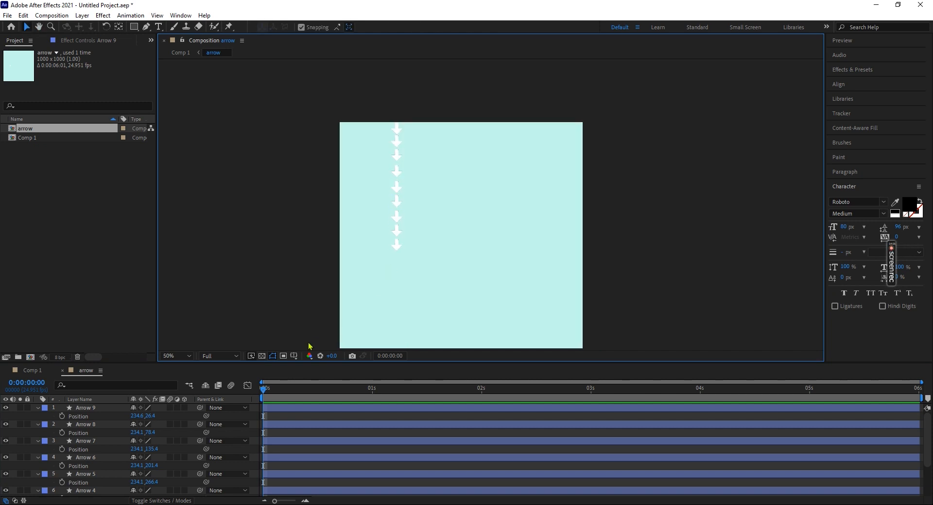
# Return to Comp 1, reveal the arrow layer's Position, test shifting it down to Y 675, and undo the shift
pyautogui.click(35, 370)
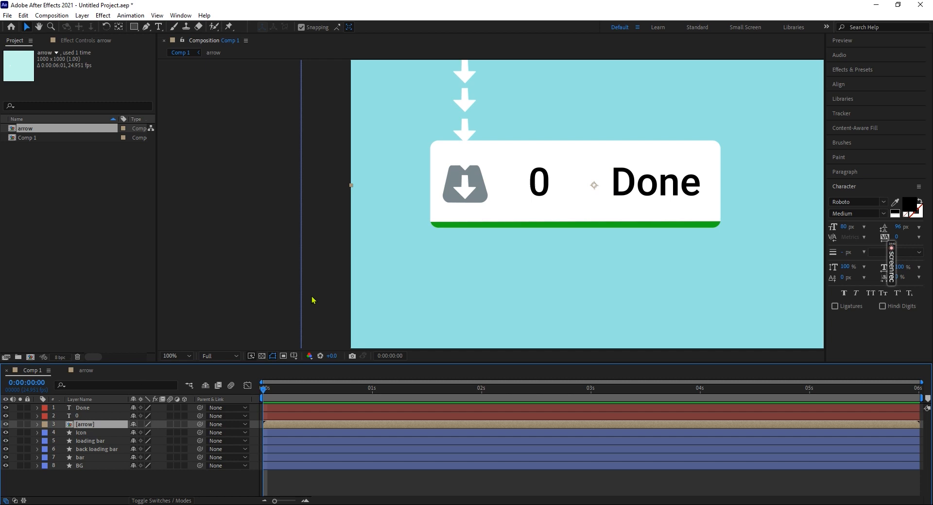
pyautogui.press('p')
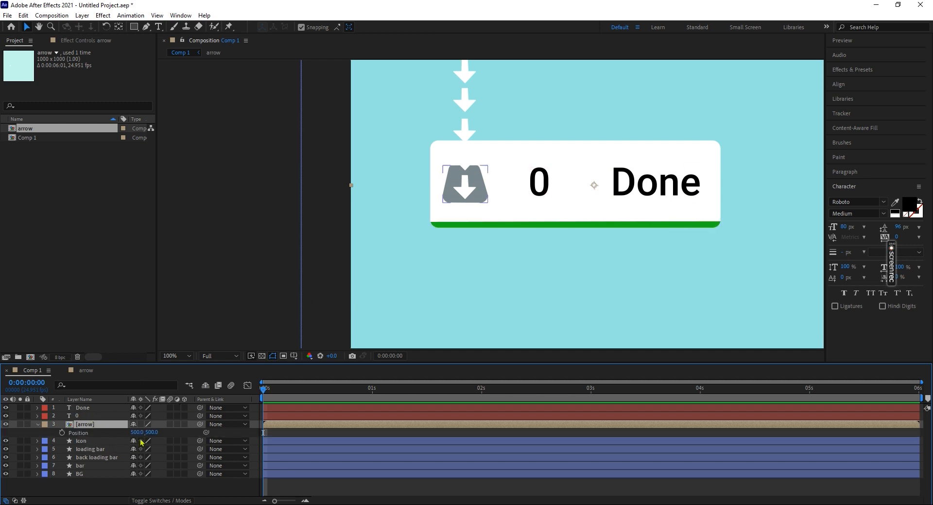
pyautogui.moveTo(154, 430); pyautogui.dragTo(214, 457)
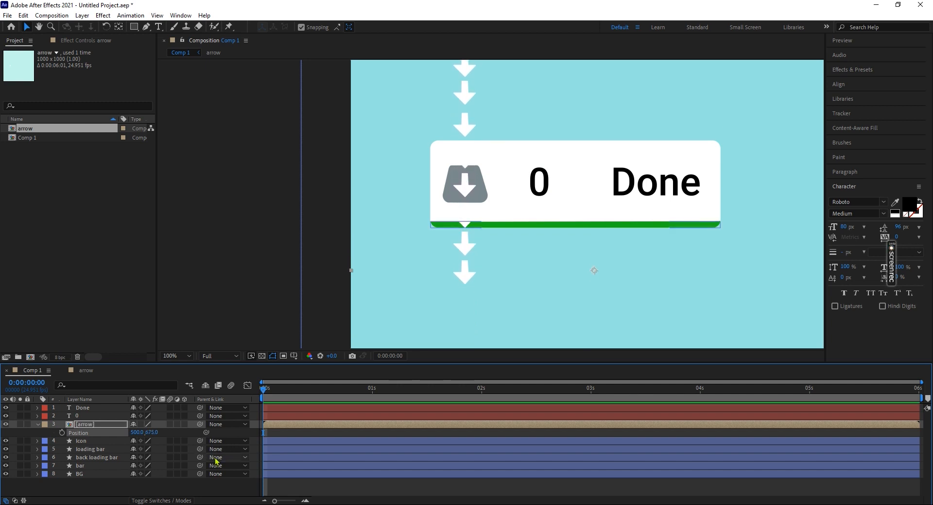
pyautogui.hotkey('ctrl', 'z')
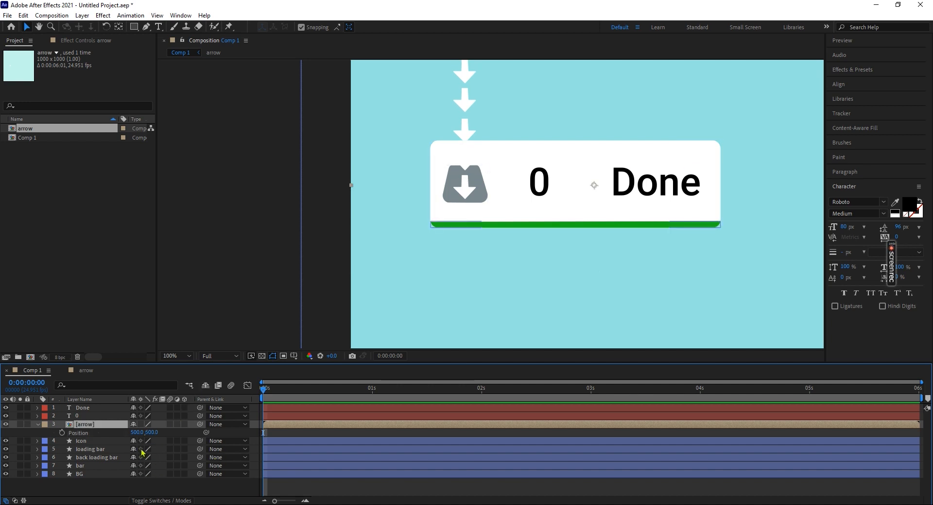
# Duplicate the Icon layer and place the copy directly above the arrow layer
pyautogui.click(107, 441)
pyautogui.hotkey('ctrl', 'd')
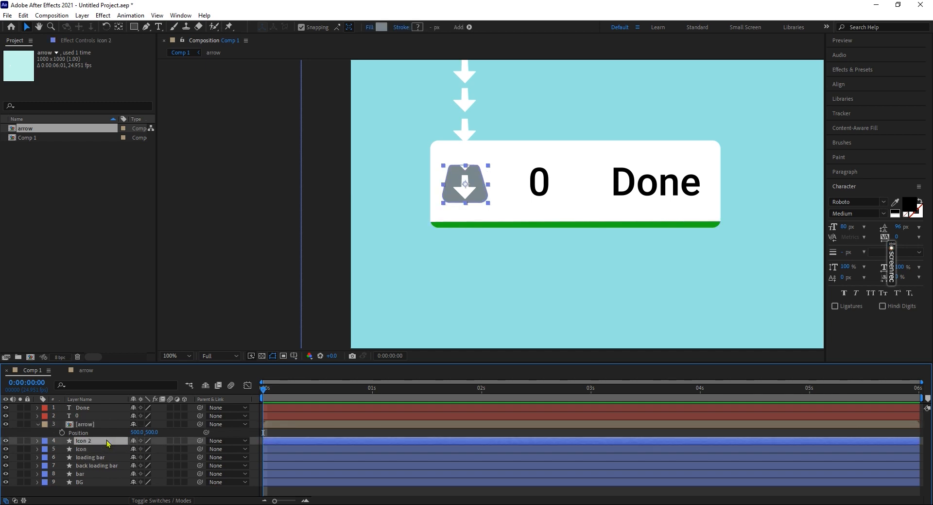
pyautogui.moveTo(106, 440); pyautogui.dragTo(112, 419)
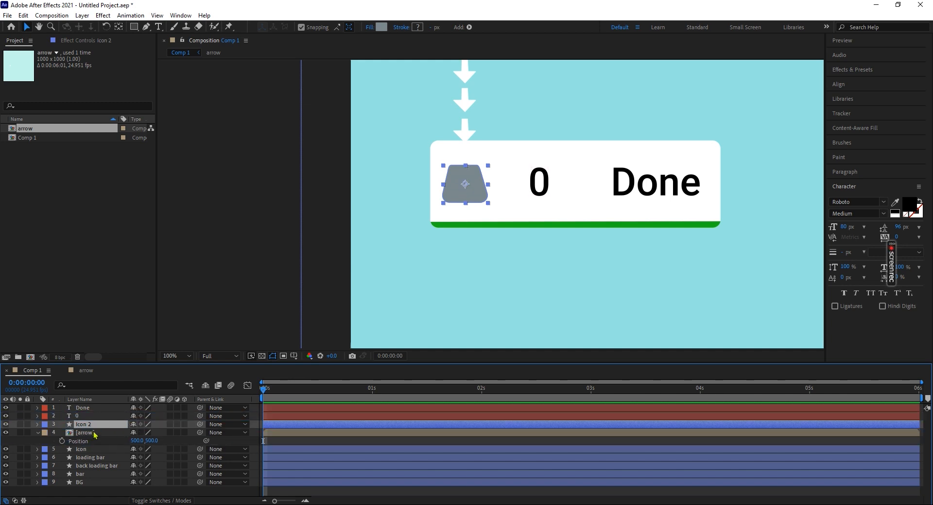
# Show the track matte options and set the arrow layer to Alpha Matte "Icon 2"
pyautogui.click(95, 432)
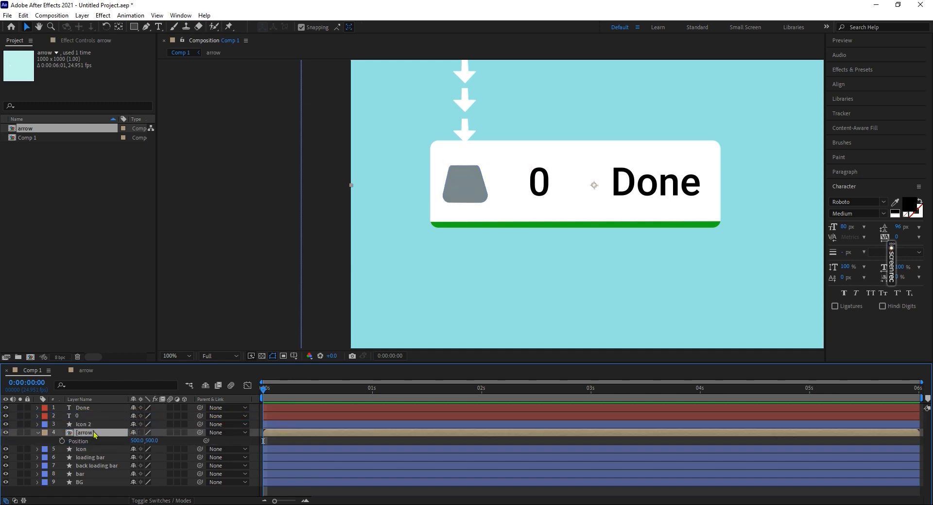
pyautogui.click(161, 501)
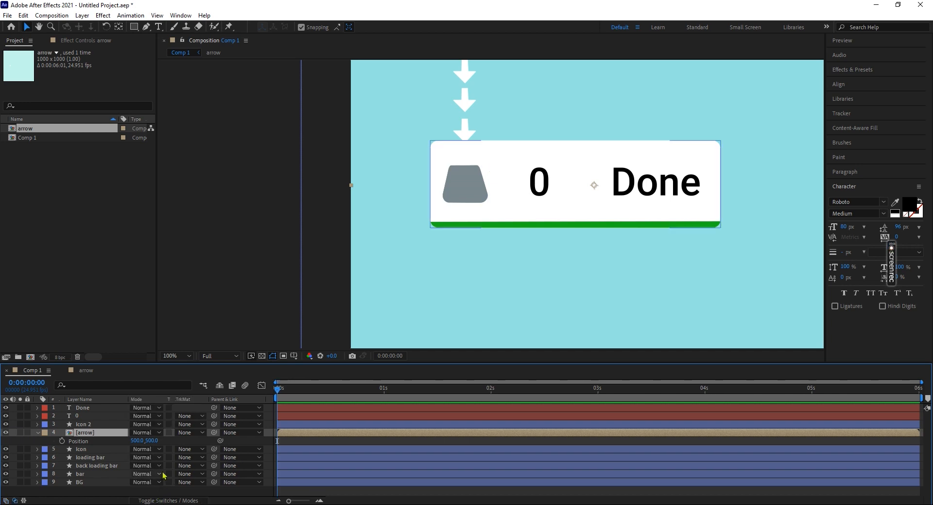
pyautogui.click(193, 432)
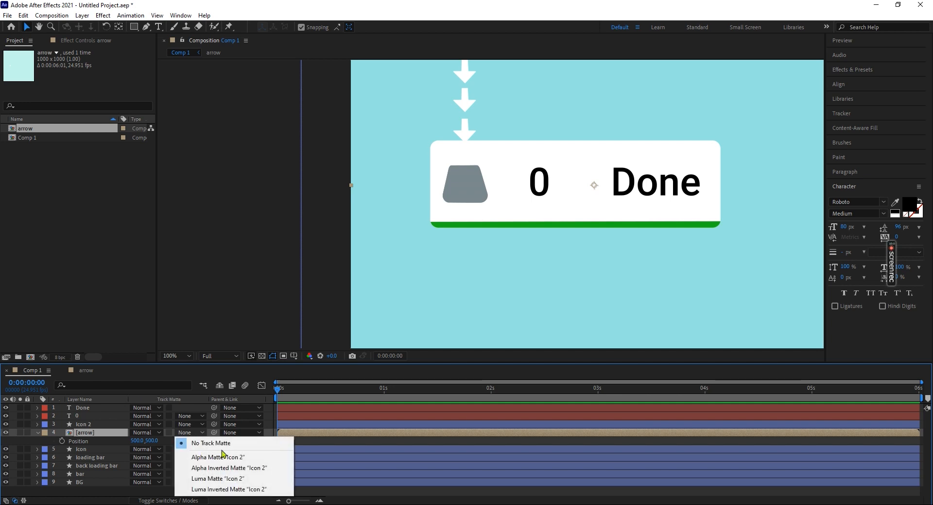
pyautogui.click(236, 457)
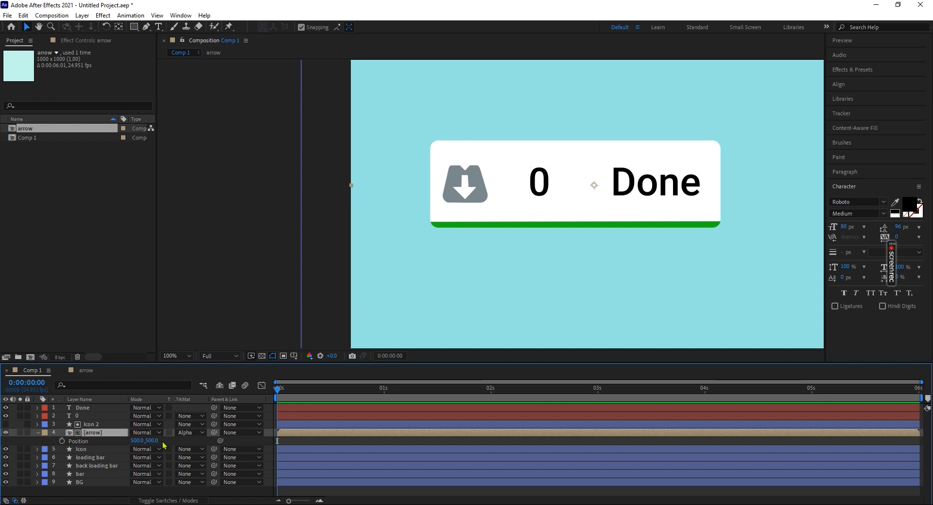
# Keyframe the arrow layer's Position from Y 489 at 0 seconds to Y 903 at 4 seconds and check the movement
pyautogui.moveTo(152, 440); pyautogui.dragTo(121, 471)
pyautogui.click(62, 440)
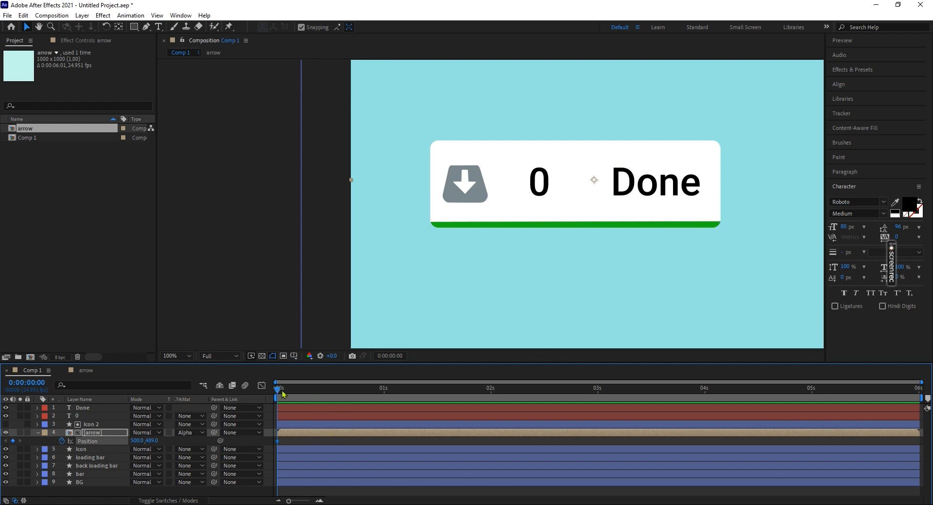
pyautogui.moveTo(467, 398); pyautogui.dragTo(708, 422)
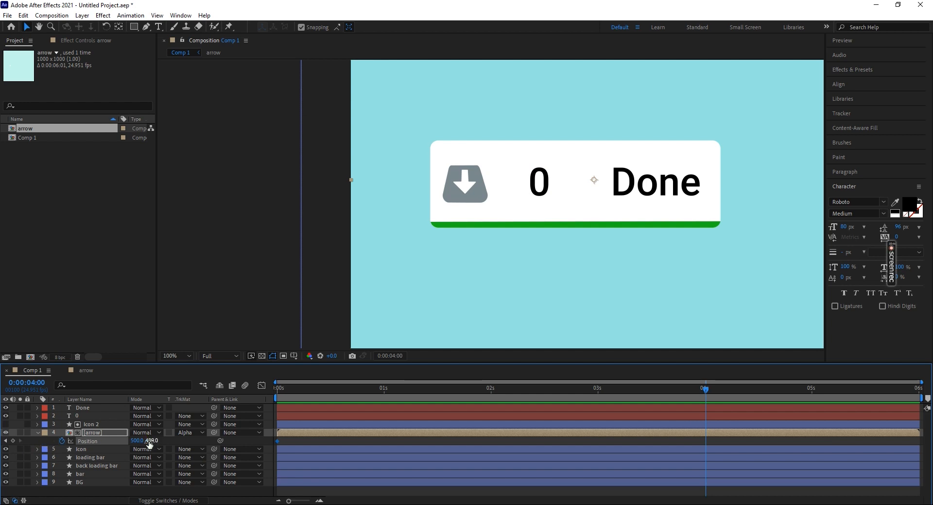
pyautogui.moveTo(151, 441); pyautogui.dragTo(363, 467)
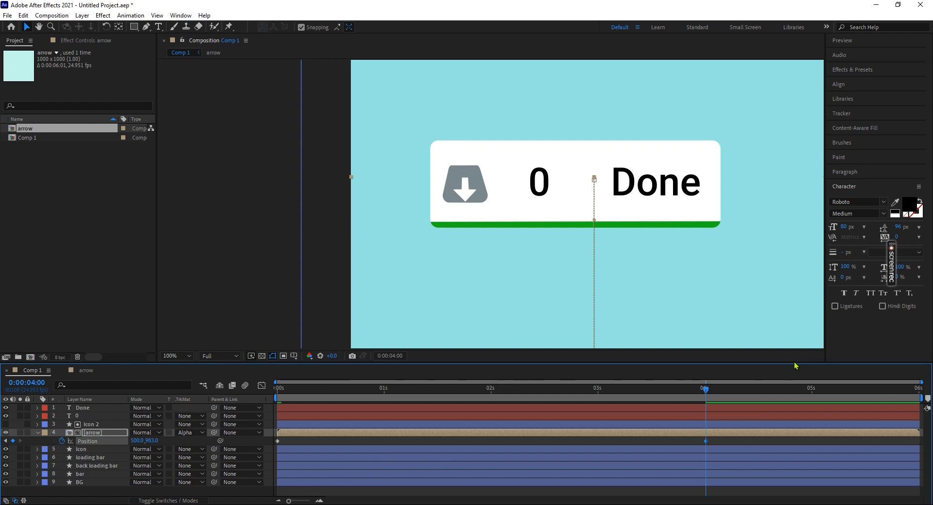
pyautogui.press('Home')
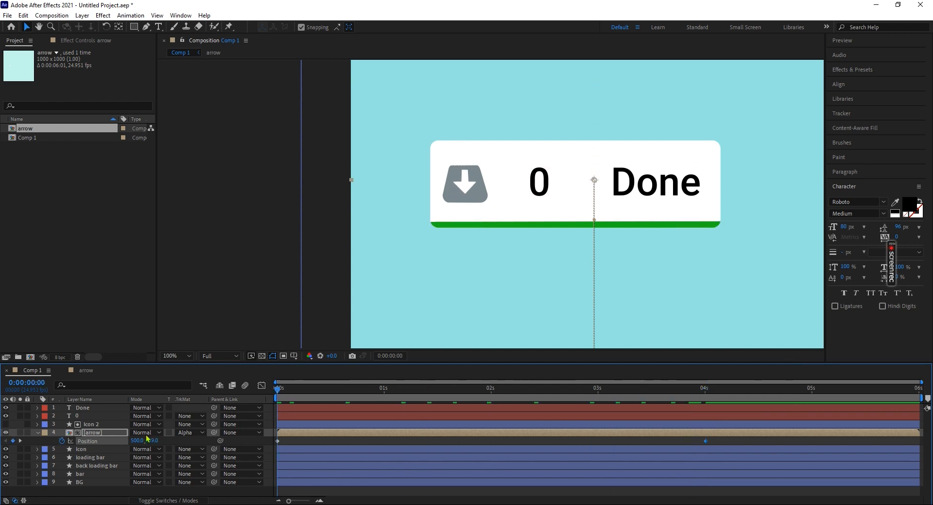
pyautogui.moveTo(146, 435); pyautogui.dragTo(708, 447)
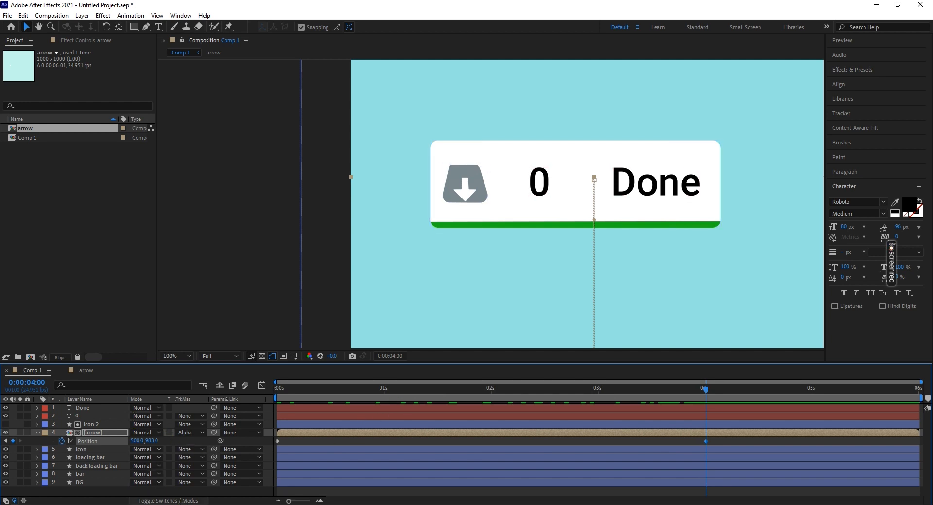
# Show the layer switches, enable motion blur for the arrow layer, and return to the composition's start
pyautogui.click(184, 501)
pyautogui.click(170, 432)
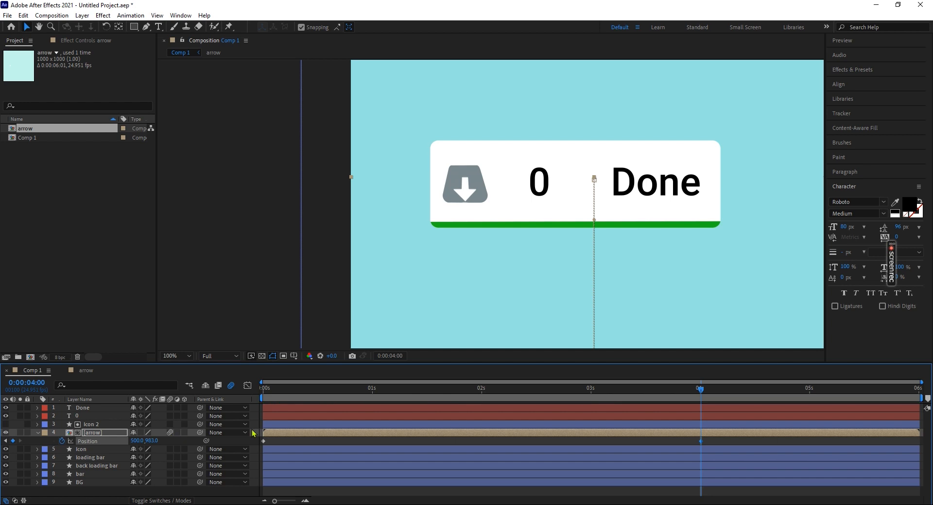
pyautogui.press('Home')
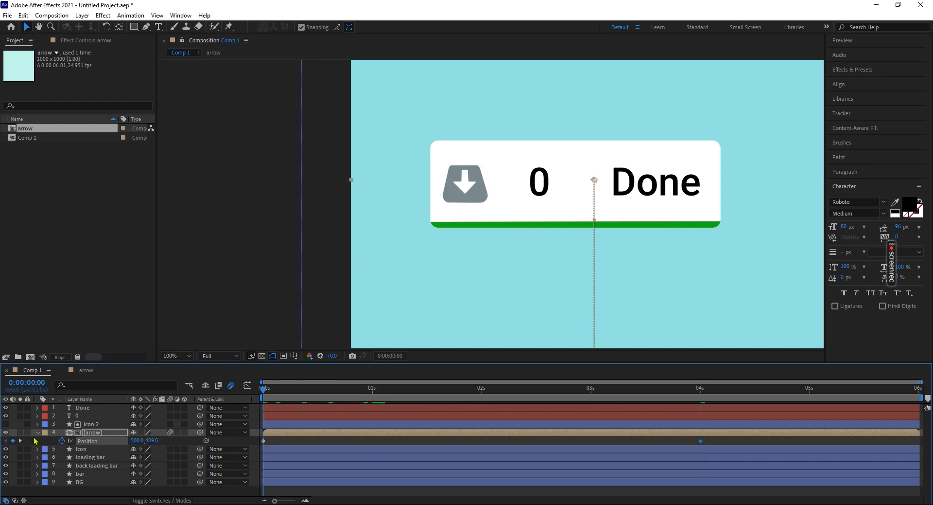
# Reveal the "0" text layer's Source Text property and add an expression to it
pyautogui.click(538, 182)
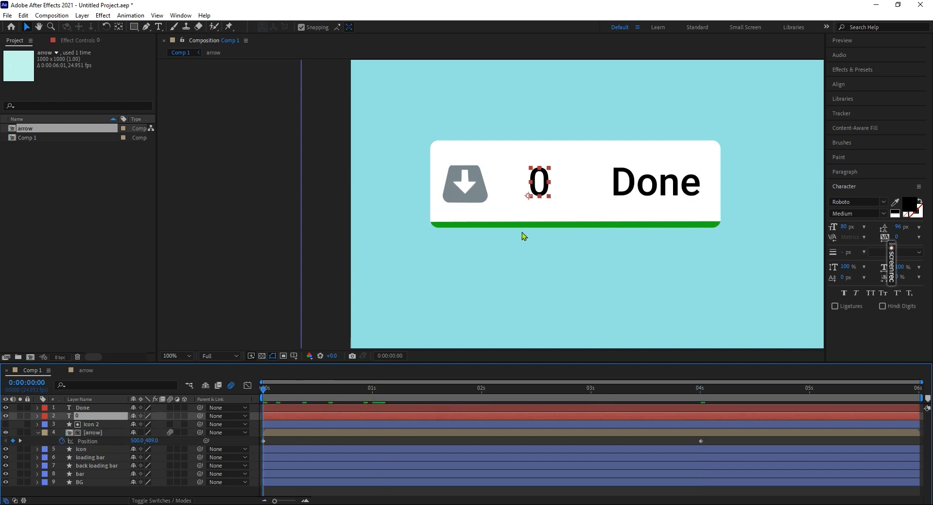
pyautogui.click(37, 415)
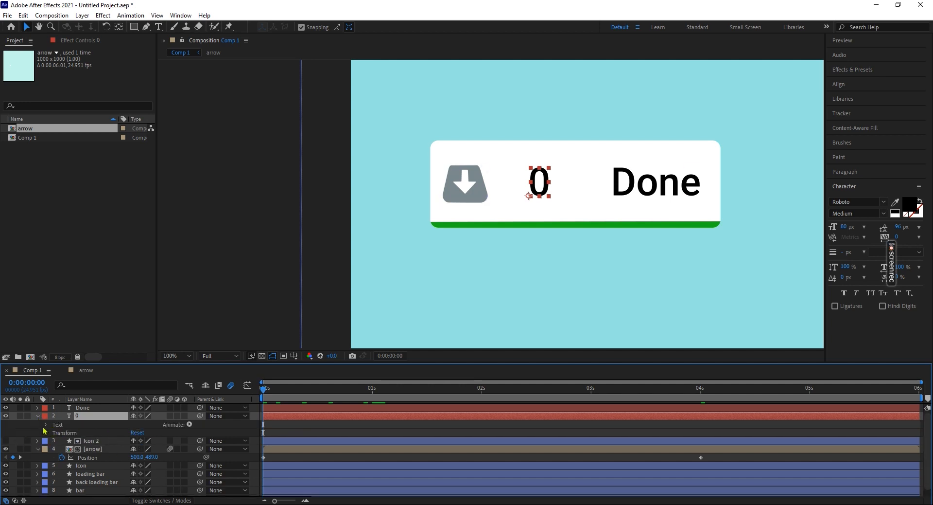
pyautogui.click(45, 425)
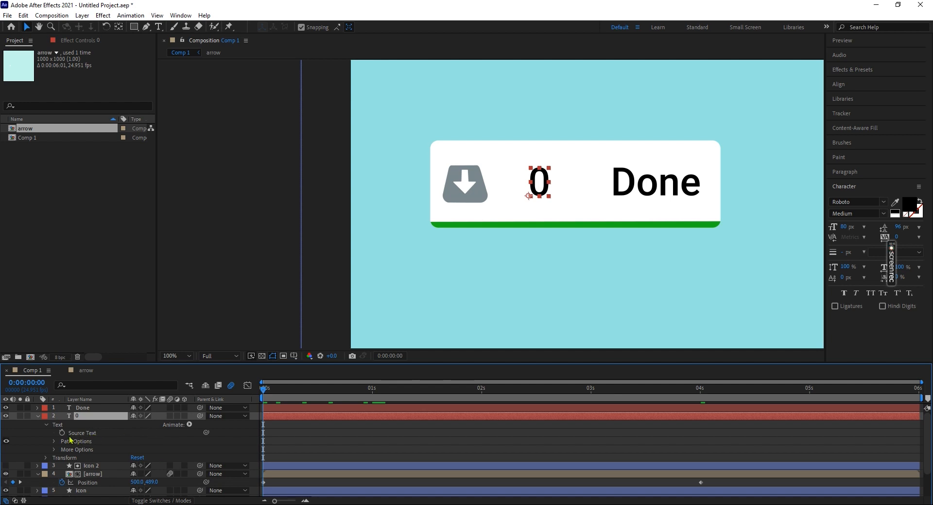
pyautogui.keyDown('alt'); pyautogui.click(61, 433); pyautogui.keyUp('alt')
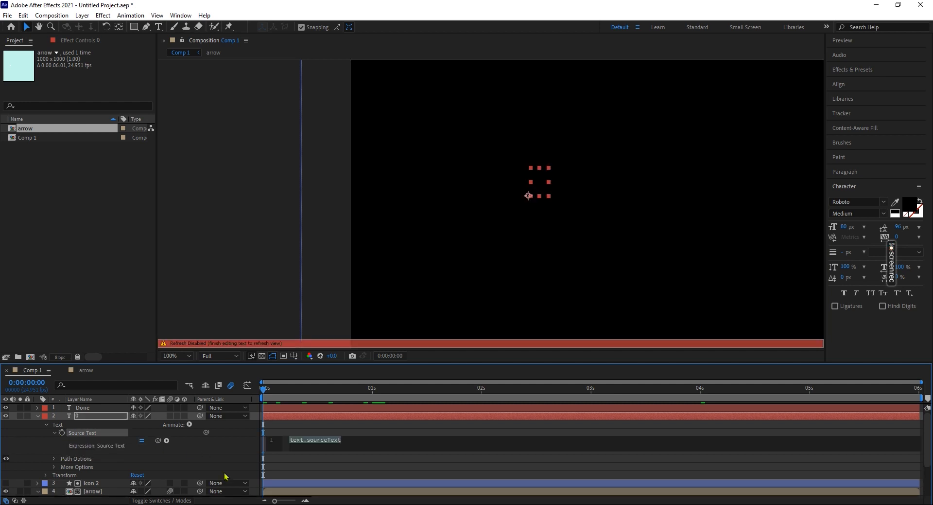
# Replace the Source Text expression with the 0 to 100 percent counting code from the "expressions" Notepad file, and preview the count
pyautogui.hotkey('alt', 'Tab')
pyautogui.hotkey('ctrl', 'a')
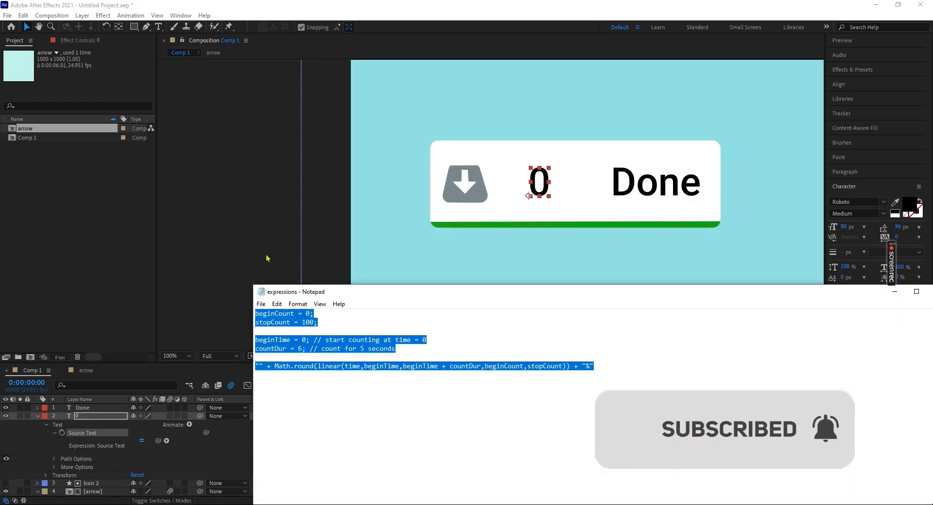
pyautogui.hotkey('alt', 'Tab')
pyautogui.click(321, 440)
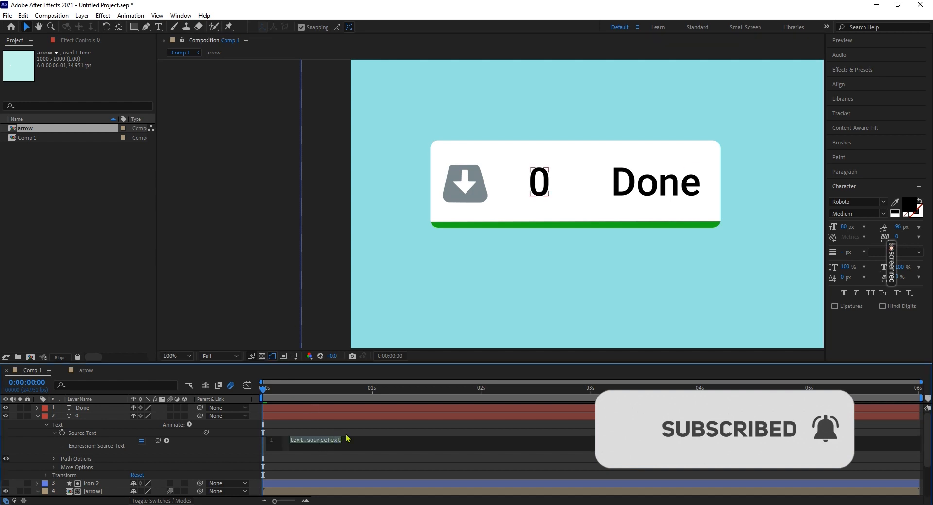
pyautogui.hotkey('ctrl', 'v')
pyautogui.click(382, 432)
pyautogui.press('space')
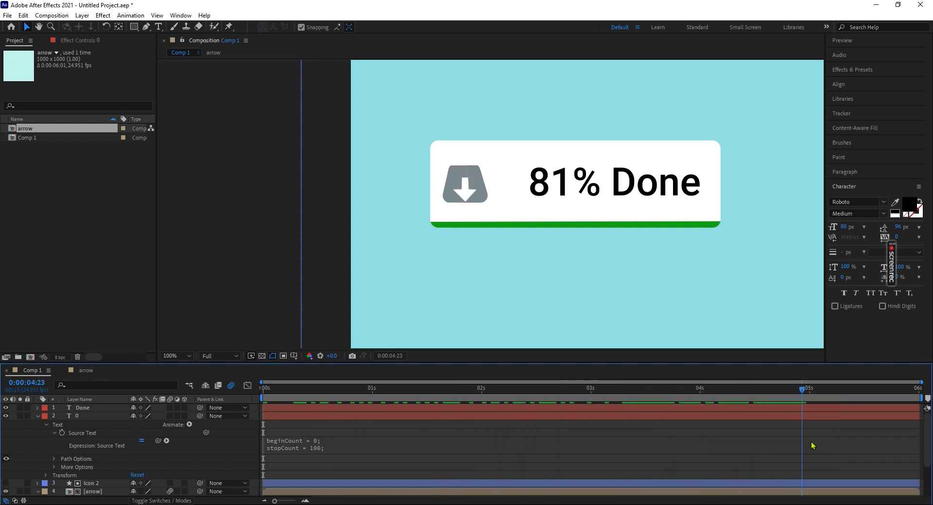
pyautogui.moveTo(916, 390); pyautogui.dragTo(127, 429)
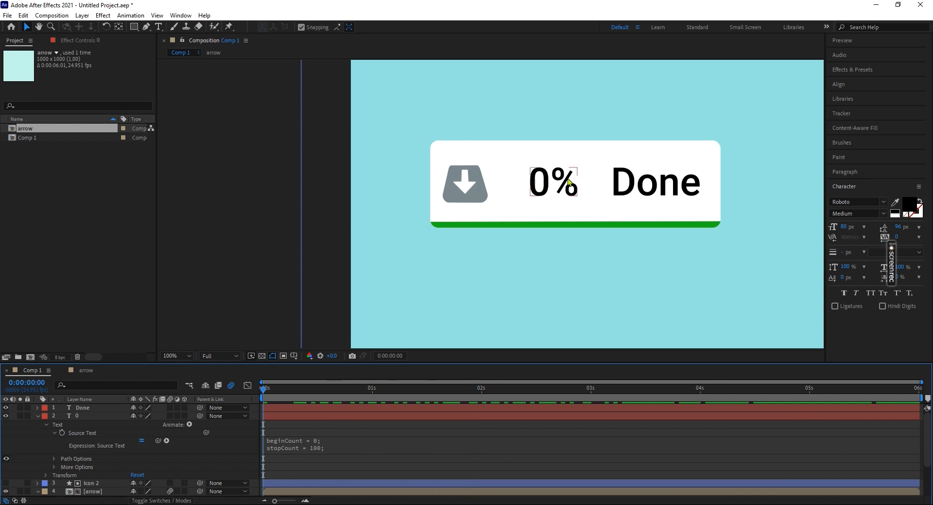
# Shift the percentage text slightly left toward the icon, check its spacing across the timeline, and collapse its layer properties
pyautogui.click(545, 191)
pyautogui.moveTo(545, 191); pyautogui.dragTo(530, 191)
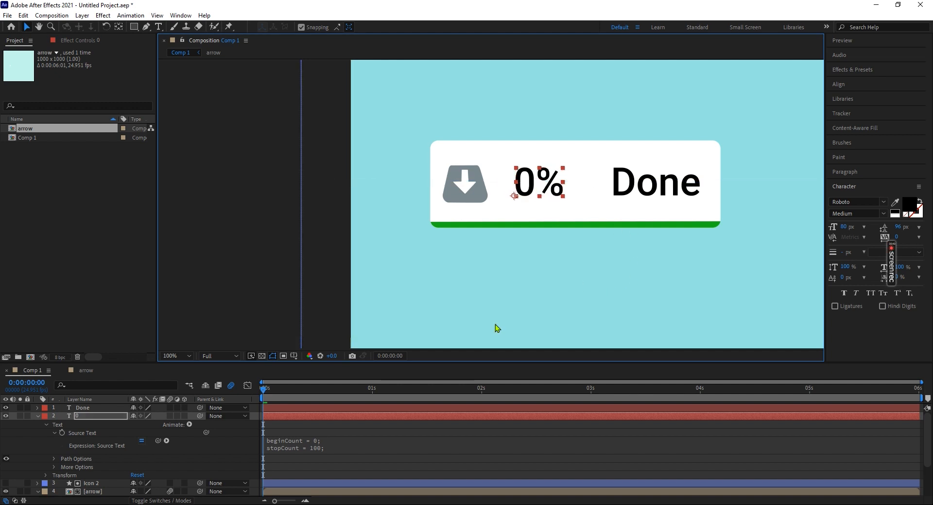
pyautogui.moveTo(308, 389); pyautogui.dragTo(916, 389)
pyautogui.press('Home')
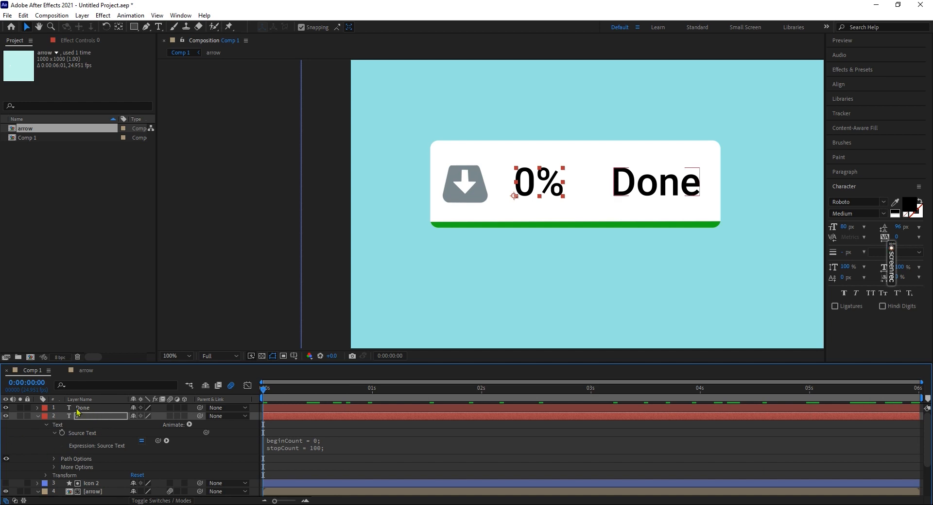
pyautogui.click(37, 415)
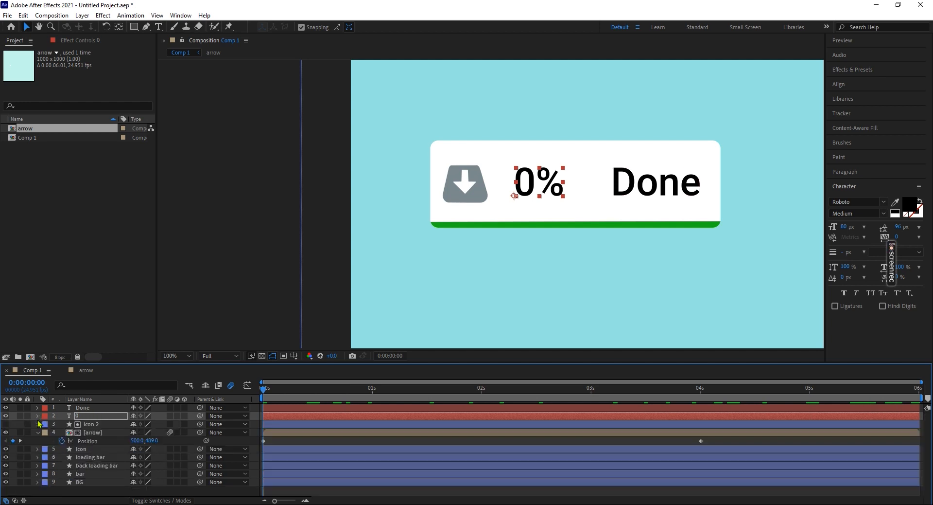
# Reveal the loading bar layer's Scale and move its anchor point to the bar's left end
pyautogui.click(97, 460)
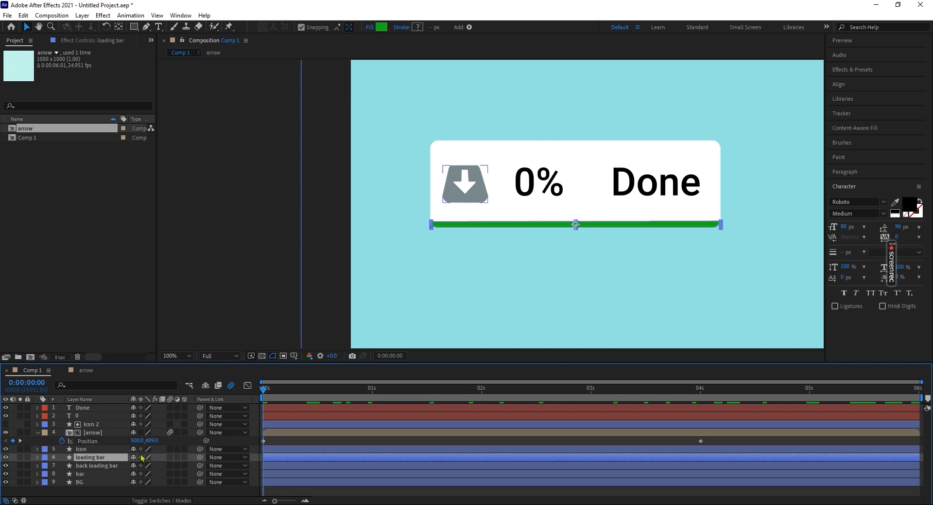
pyautogui.scroll(2, 469, 267)
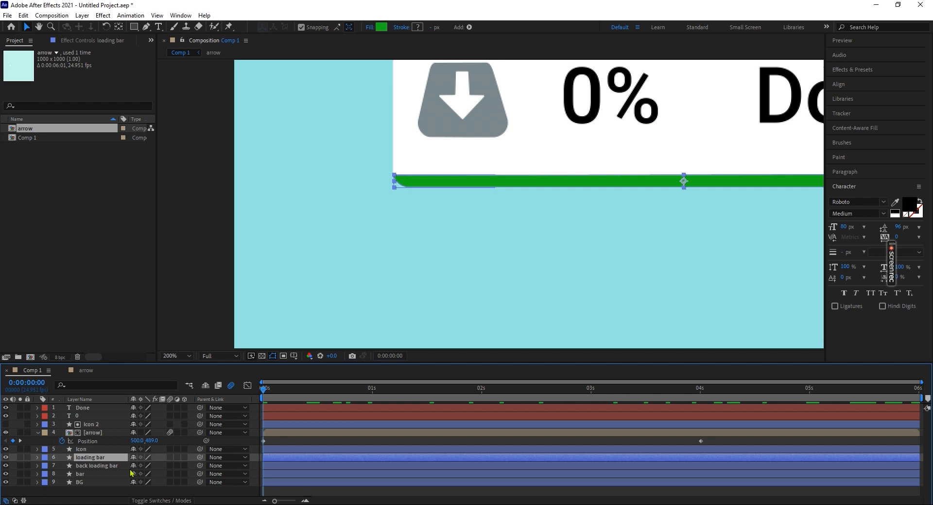
pyautogui.press('s')
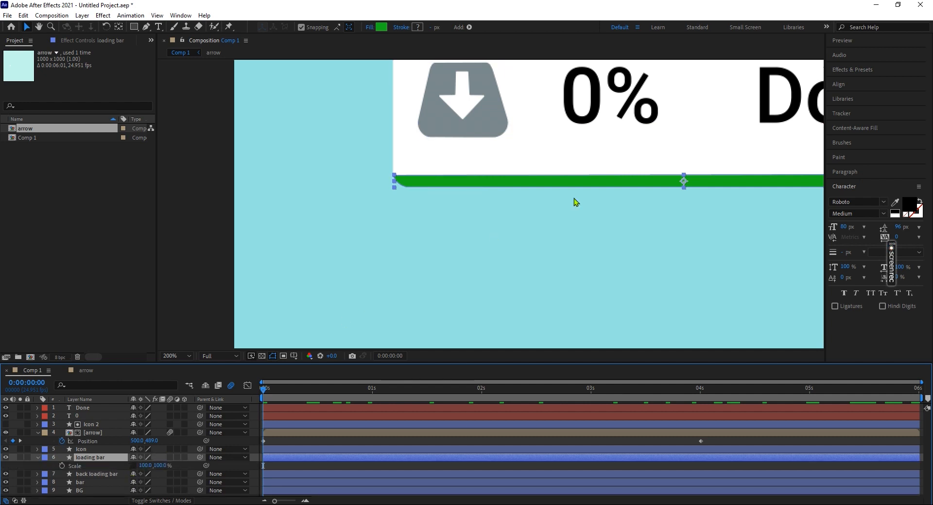
pyautogui.press('y')
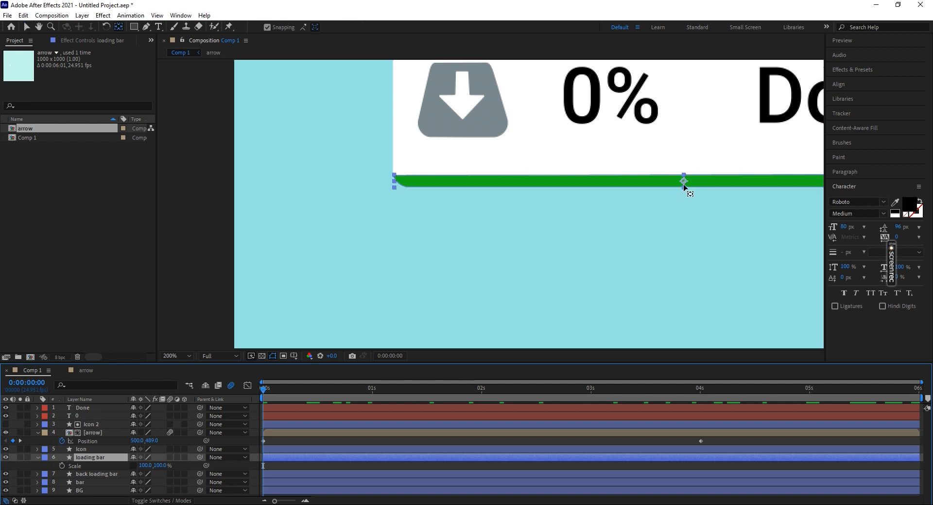
pyautogui.moveTo(684, 181); pyautogui.dragTo(396, 185)
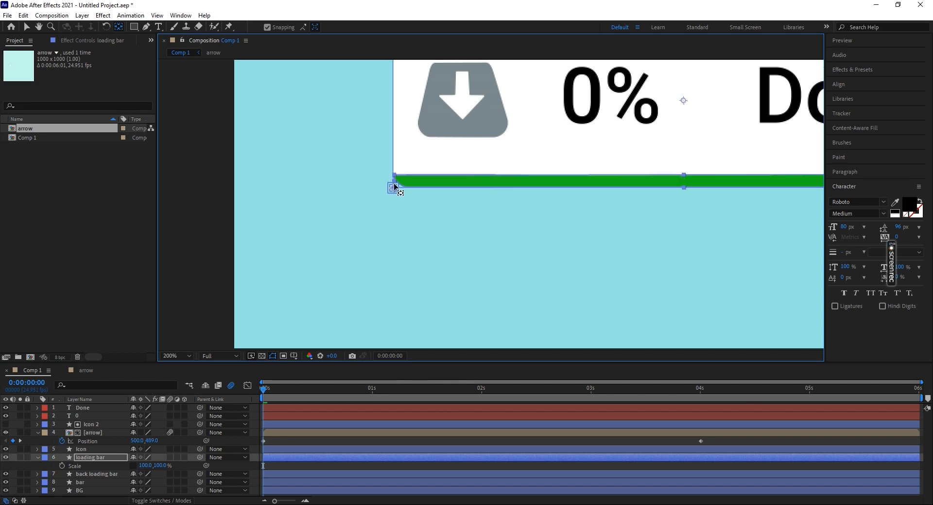
pyautogui.scroll(3, 394, 187)
pyautogui.moveTo(391, 176); pyautogui.dragTo(392, 177)
pyautogui.scroll(-5, 381, 209)
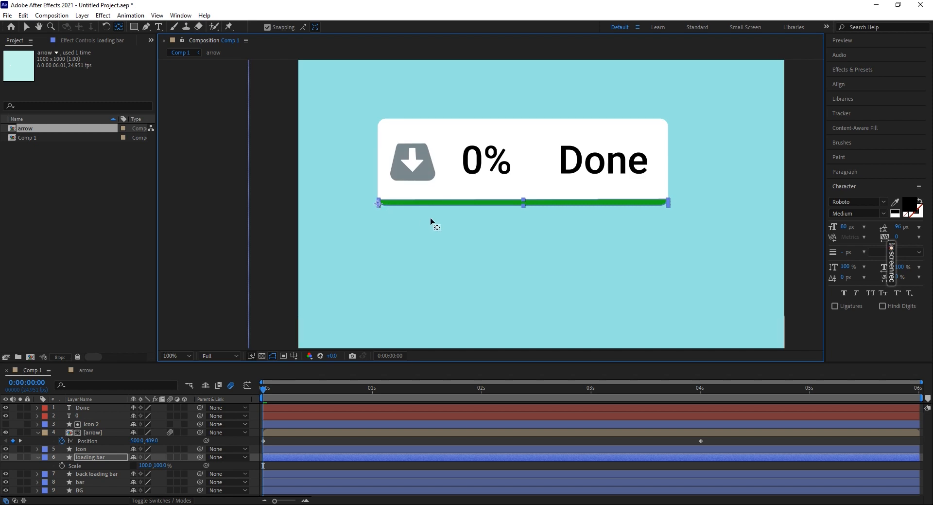
pyautogui.scroll(2, 433, 220)
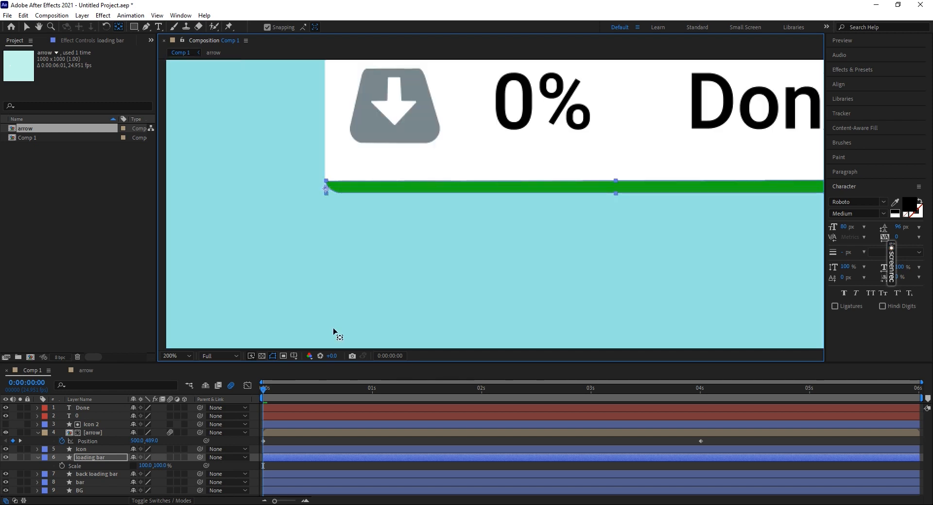
# Keyframe the loading bar's horizontal Scale from 0% at 0 seconds to 100% at 4 seconds, keeping vertical scale at 100%, and preview it
pyautogui.click(61, 465)
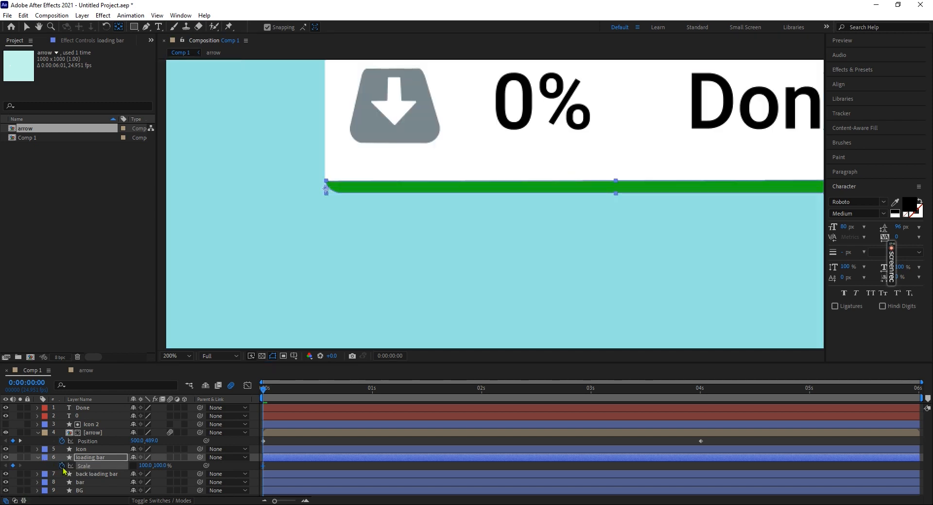
pyautogui.click(146, 465)
pyautogui.write('0')
pyautogui.press('Return')
pyautogui.moveTo(509, 389); pyautogui.dragTo(701, 424)
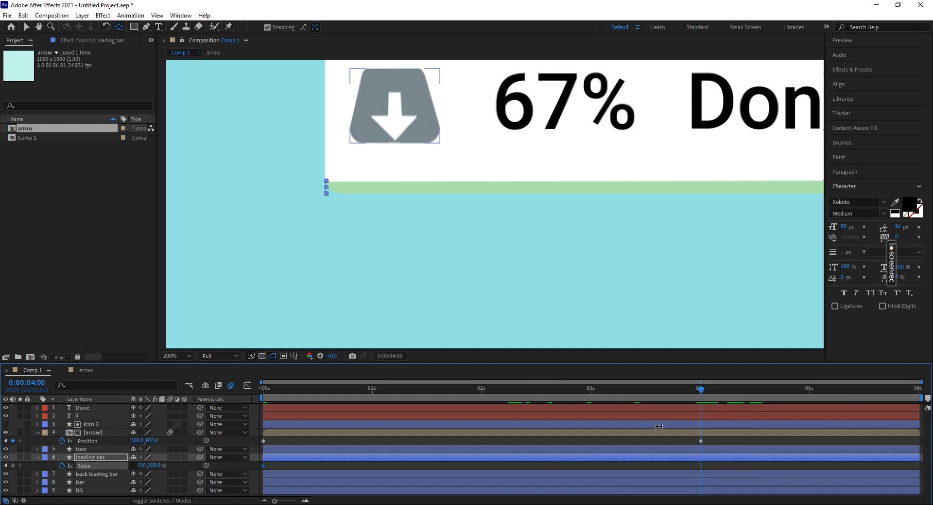
pyautogui.click(146, 465)
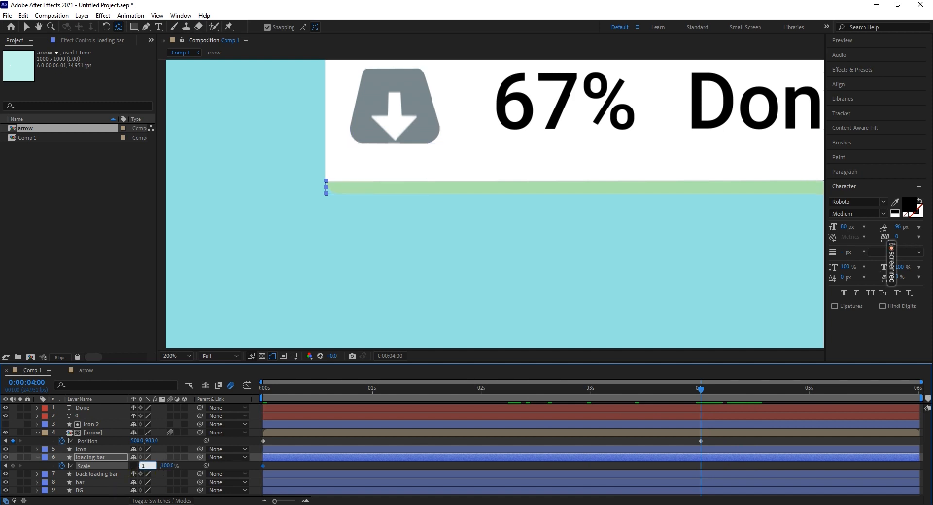
pyautogui.press('Return')
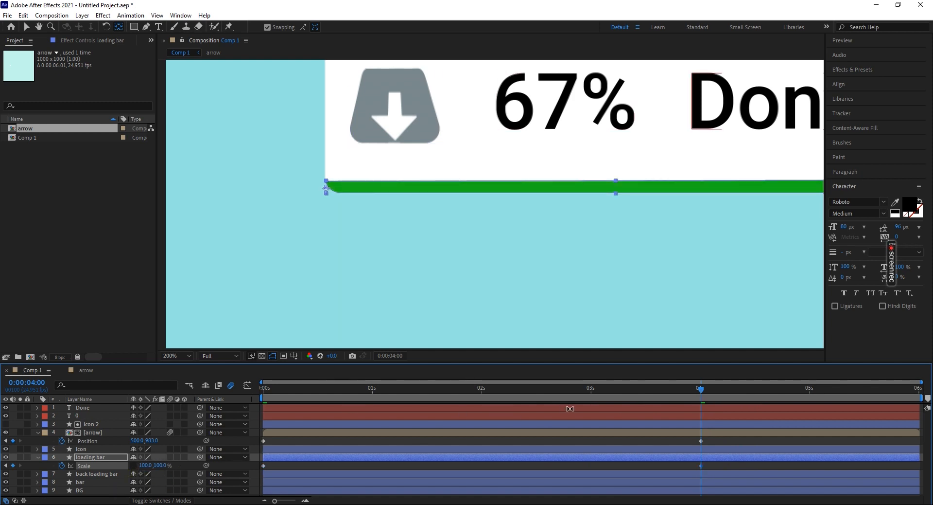
pyautogui.press('space')
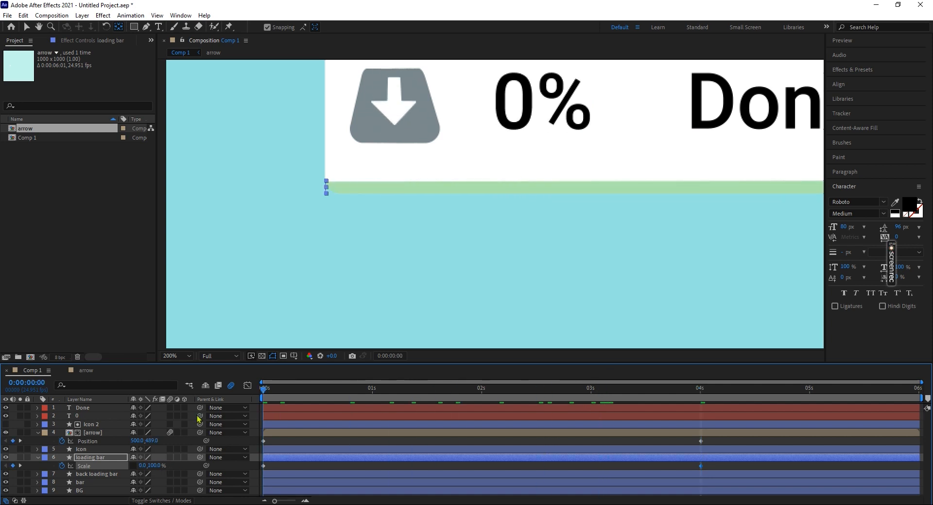
# Fit the composition in the viewer, enable motion blur for the loading bar layer, and review the animation up to 4 seconds
pyautogui.click(178, 355)
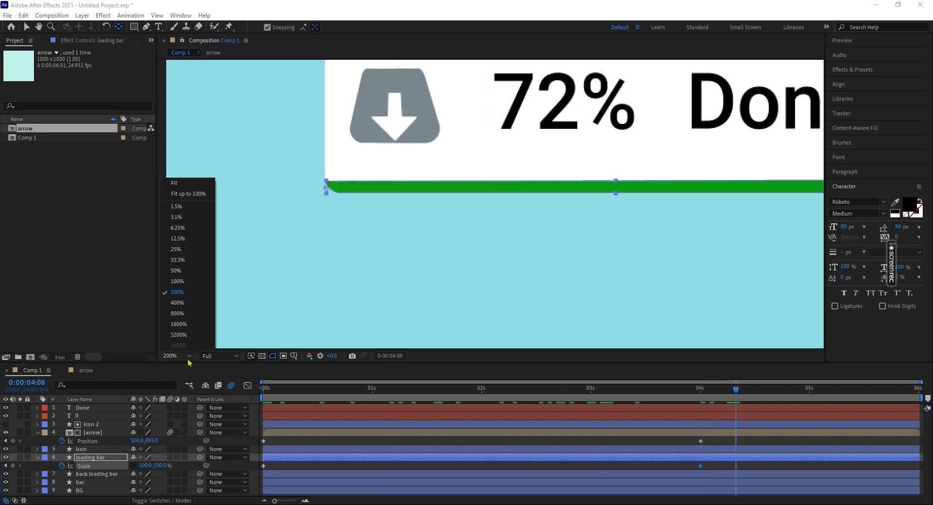
pyautogui.click(185, 187)
pyautogui.click(170, 457)
pyautogui.press('space')
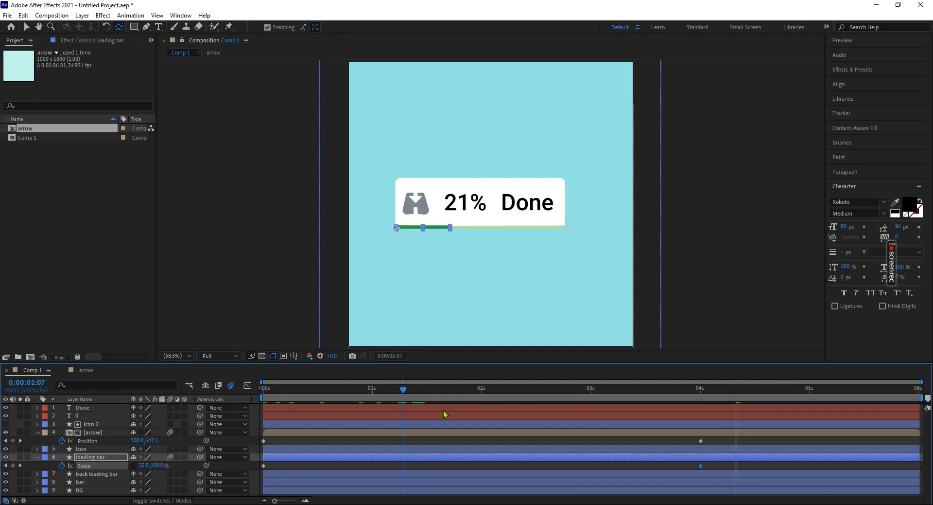
pyautogui.moveTo(763, 498); pyautogui.dragTo(701, 496)
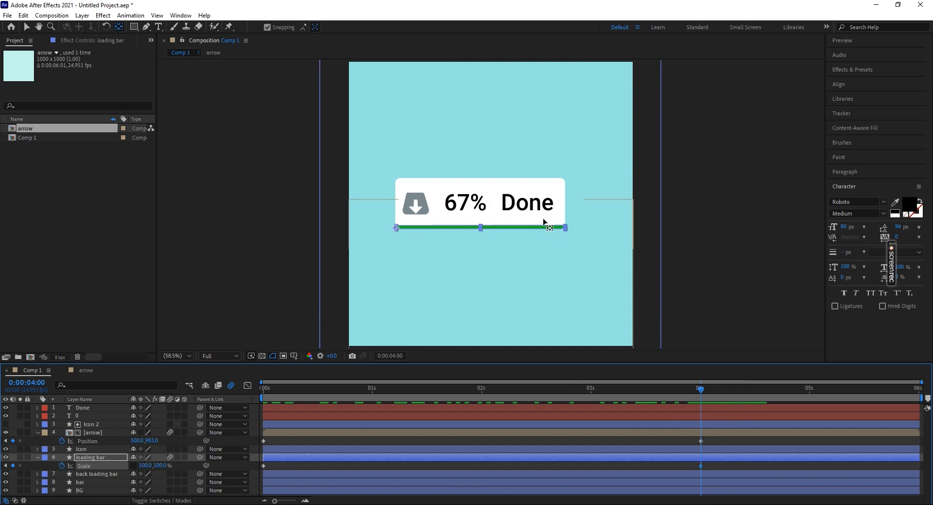
# Keyframe the Done text's Position at 0:00:04:00 and slide it left to X 462 at 0:00:04:10
pyautogui.scroll(2, 544, 221)
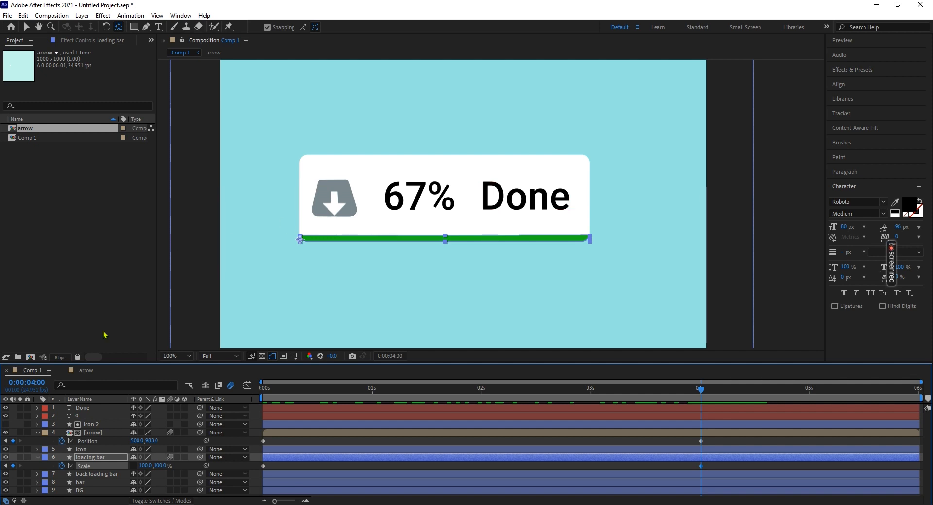
pyautogui.click(118, 409)
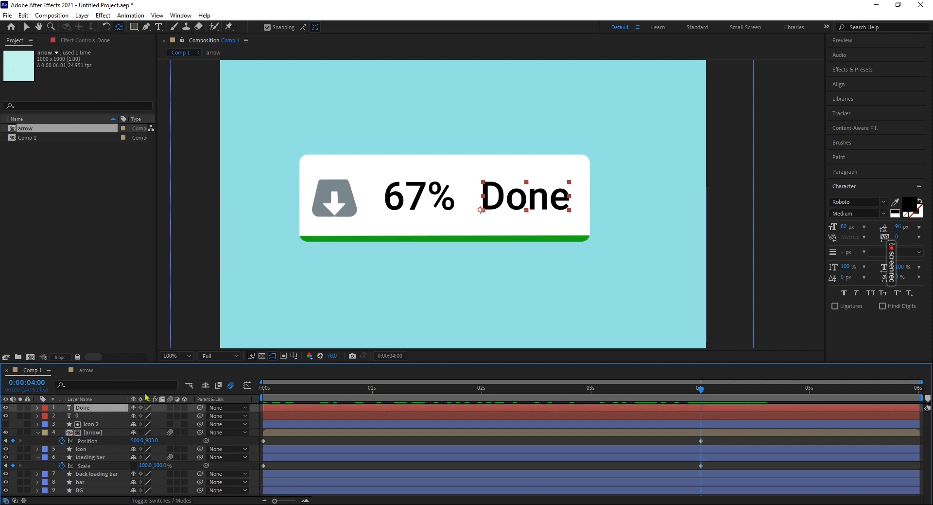
pyautogui.press('p')
pyautogui.scroll(2, 786, 437)
pyautogui.scroll(2, 710, 434)
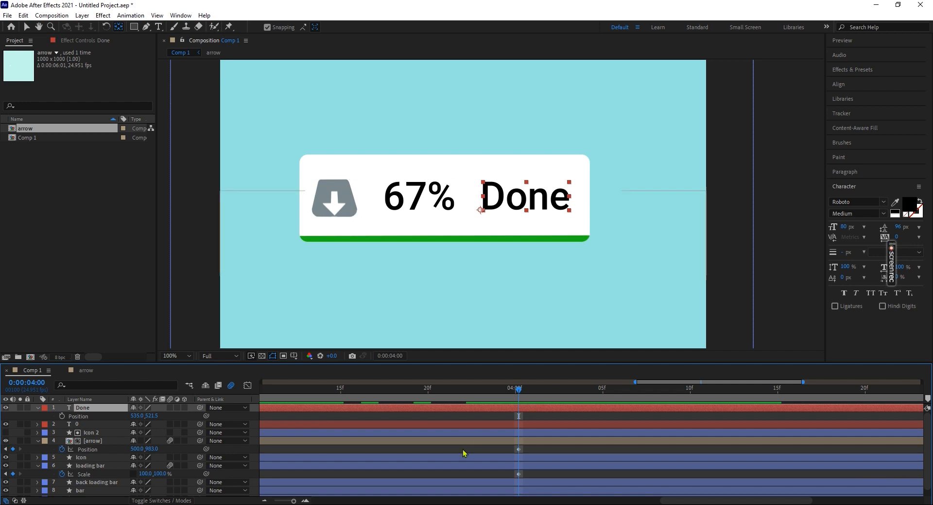
pyautogui.click(62, 417)
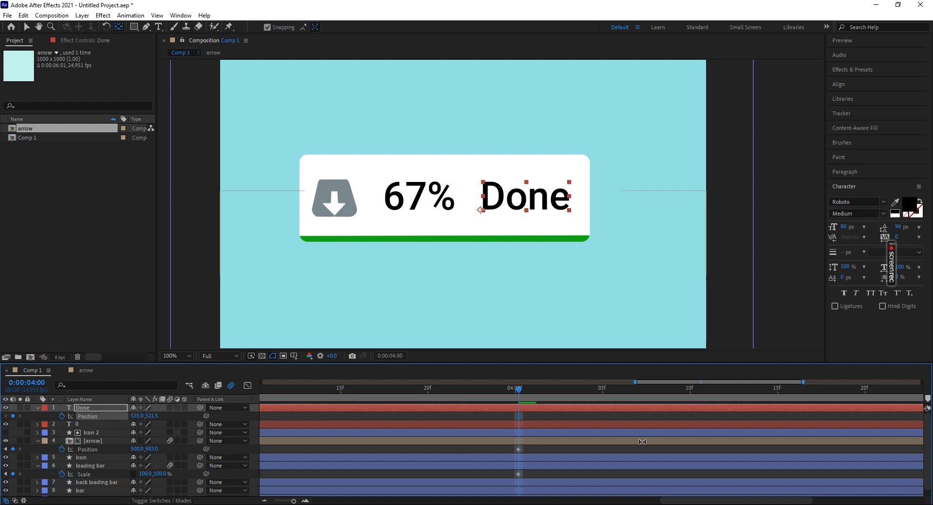
pyautogui.moveTo(673, 395); pyautogui.dragTo(694, 396)
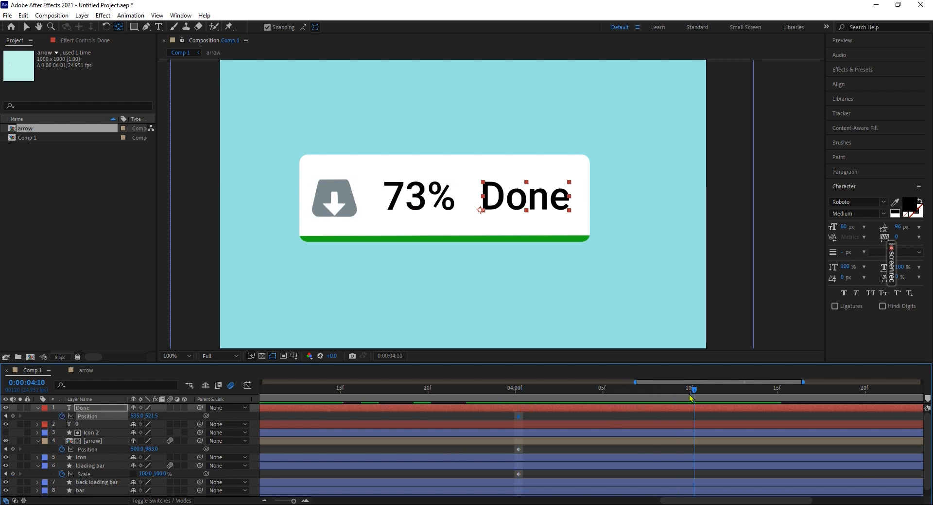
pyautogui.moveTo(138, 416); pyautogui.dragTo(108, 421)
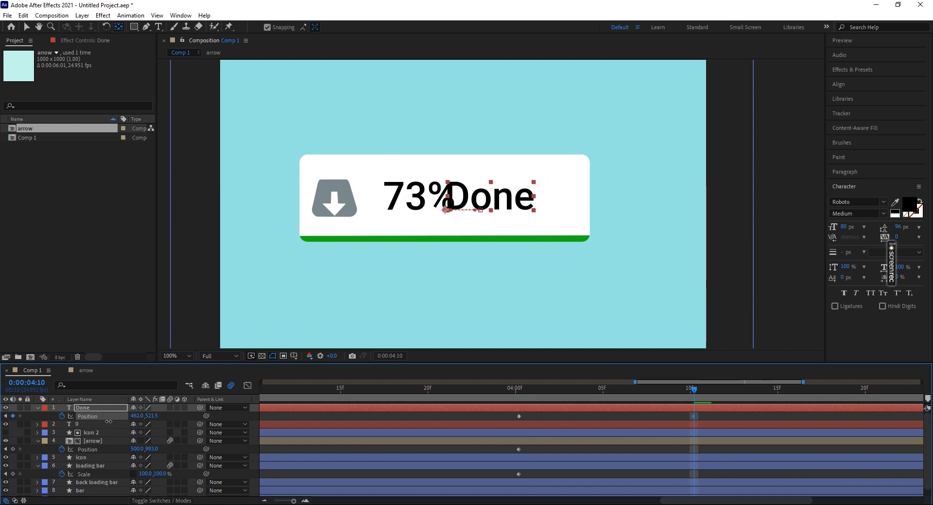
pyautogui.moveTo(646, 393); pyautogui.dragTo(519, 410)
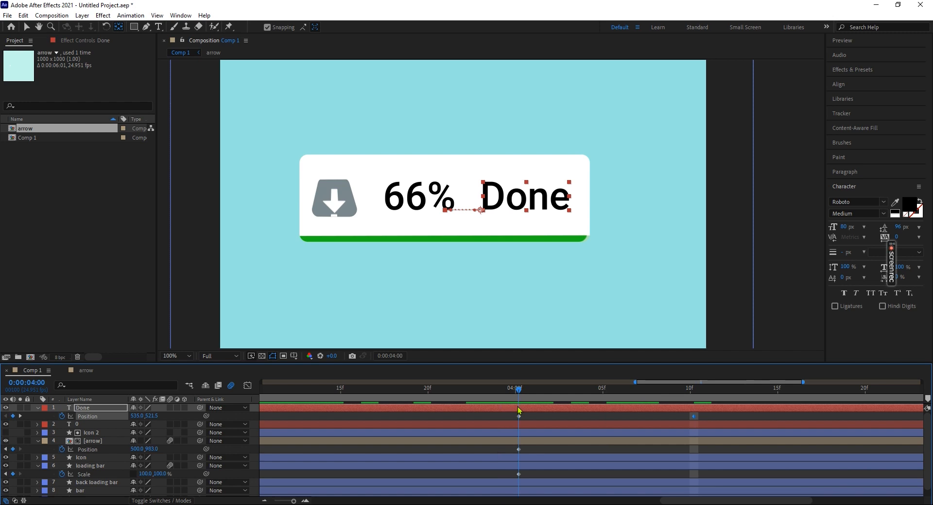
# Parent the Icon 2 and arrow layers to the Icon layer
pyautogui.click(108, 437)
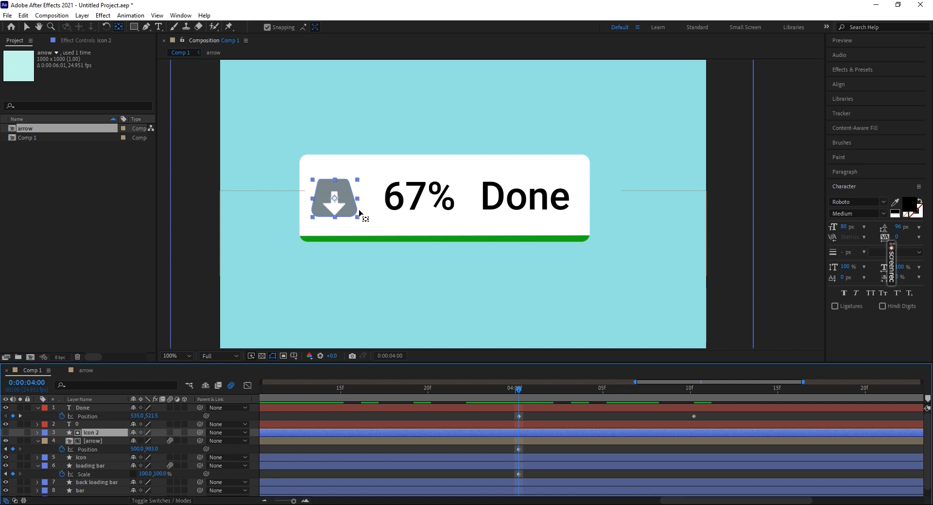
pyautogui.keyDown('ctrl'); pyautogui.click(109, 441); pyautogui.keyUp('ctrl')
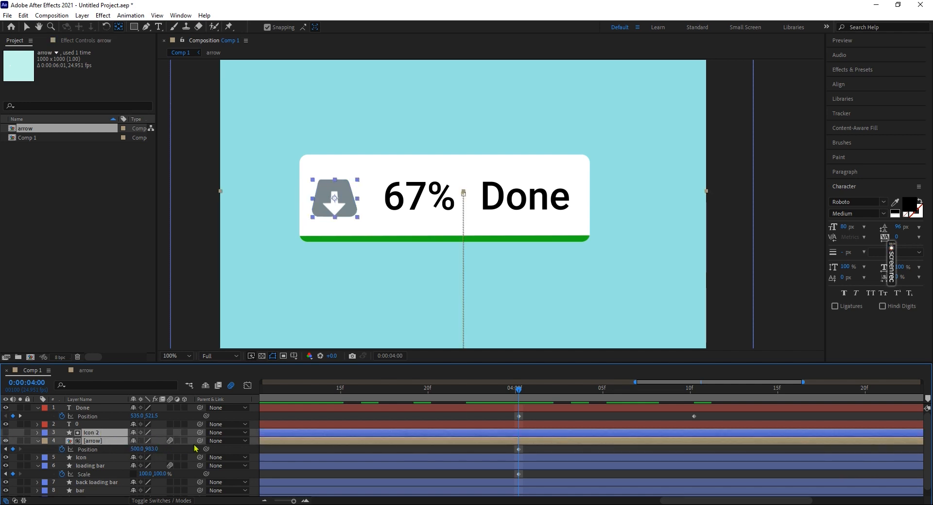
pyautogui.moveTo(199, 441); pyautogui.dragTo(104, 459)
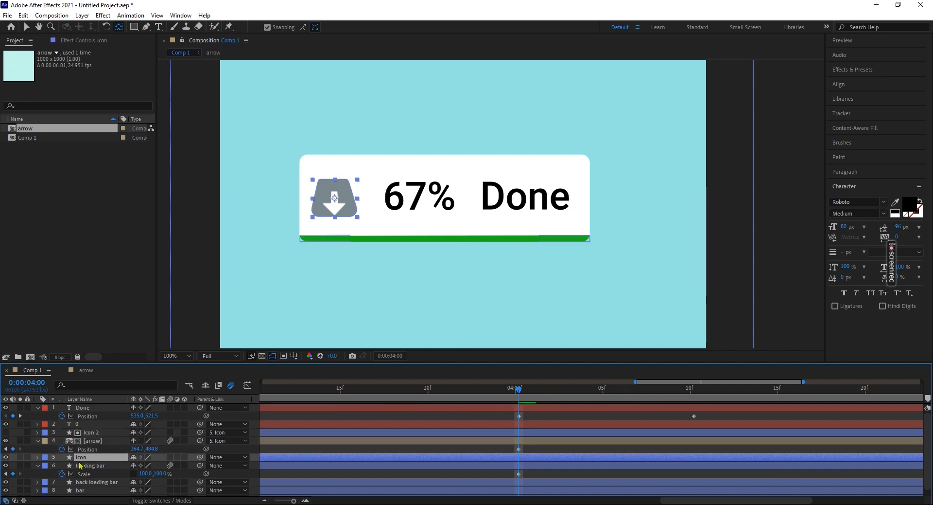
# Keyframe the Icon layer's Position at 0:00:04:00, move it right to X 409.3 at 0:00:04:10, and review the motion
pyautogui.press('p')
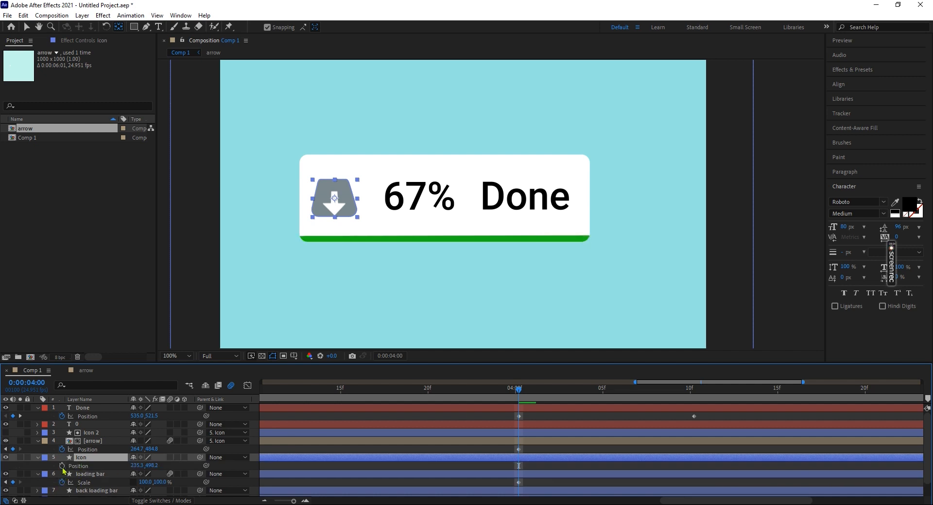
pyautogui.click(80, 465)
pyautogui.click(700, 395)
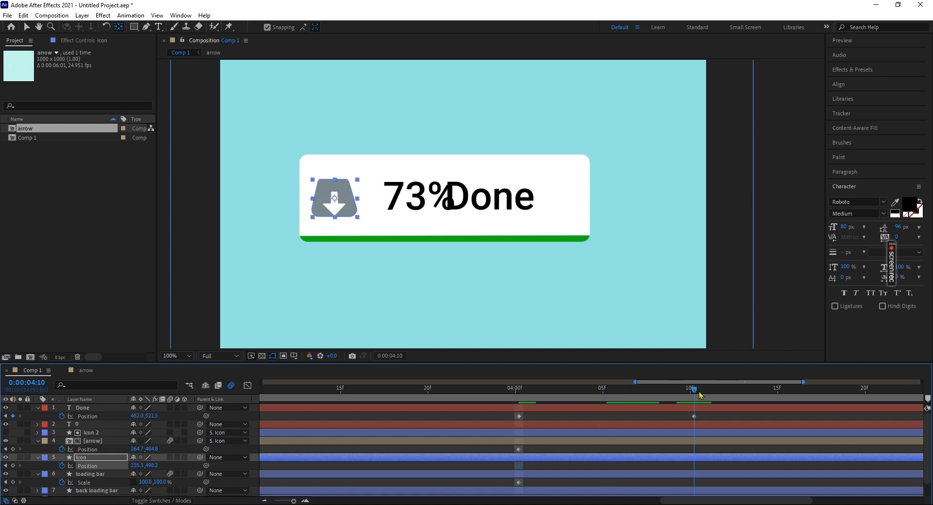
pyautogui.moveTo(138, 467); pyautogui.dragTo(230, 472)
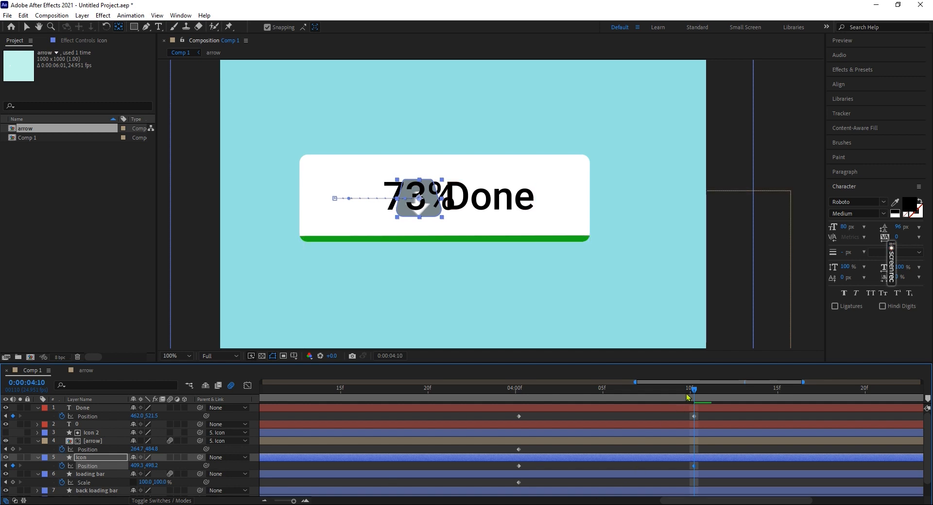
pyautogui.press('space')
pyautogui.press('space')
pyautogui.moveTo(694, 388); pyautogui.dragTo(519, 389)
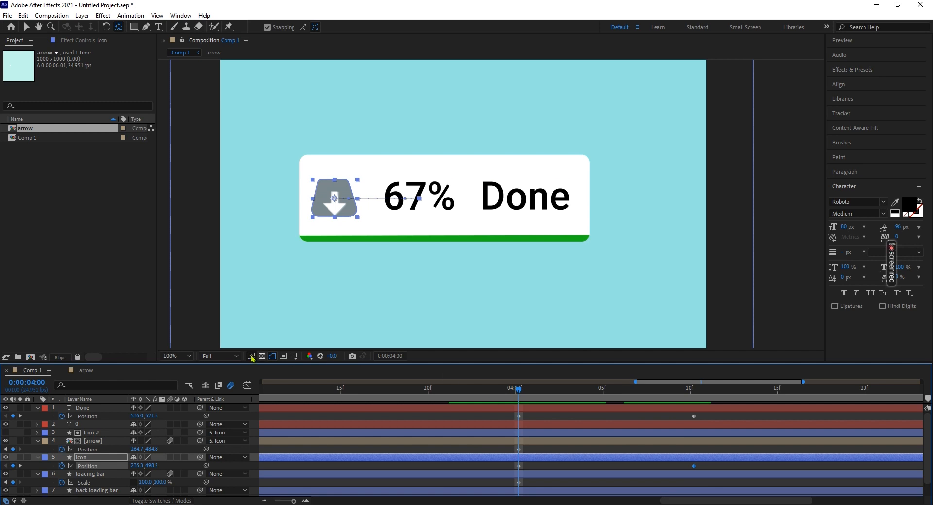
pyautogui.click(101, 424)
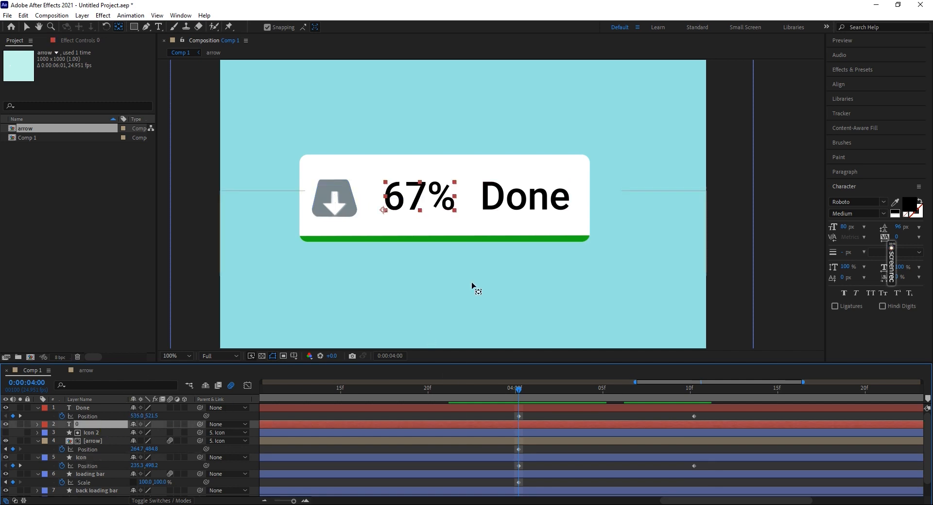
pyautogui.press('t')
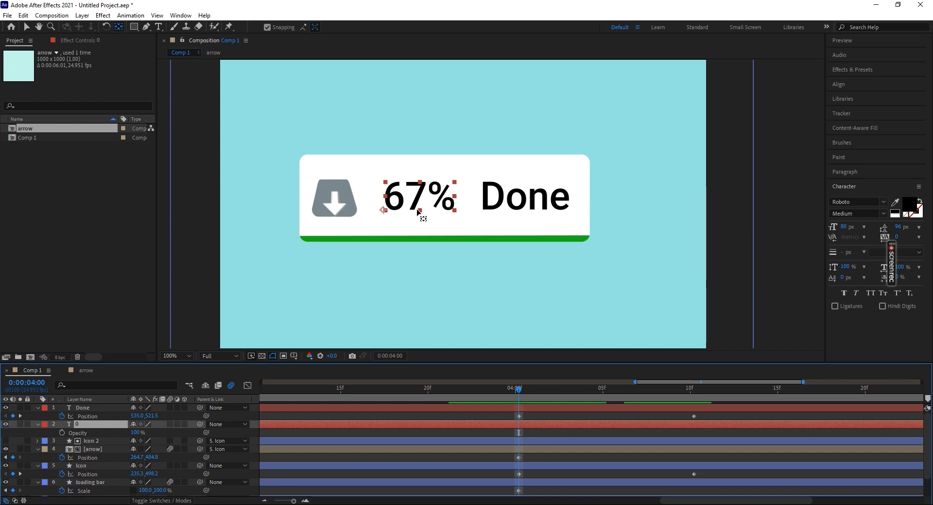
pyautogui.click(69, 433)
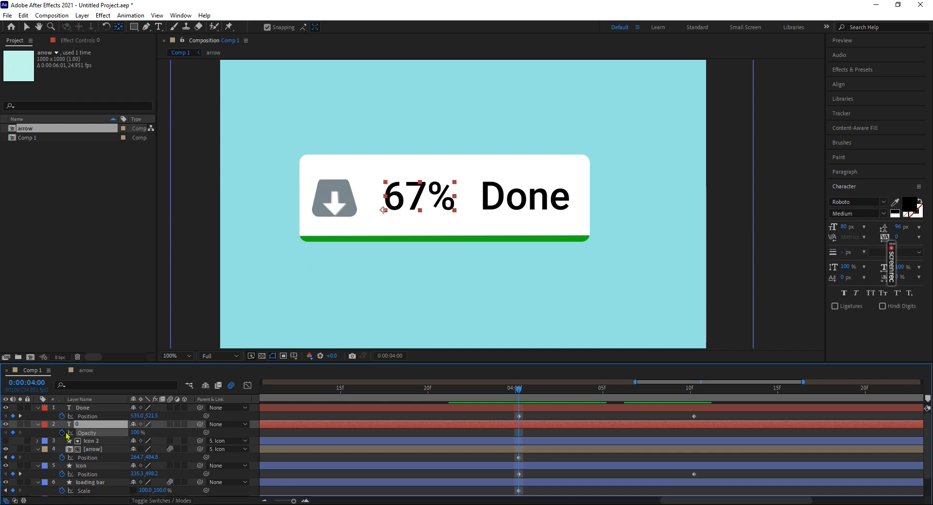
pyautogui.moveTo(518, 389); pyautogui.dragTo(812, 431)
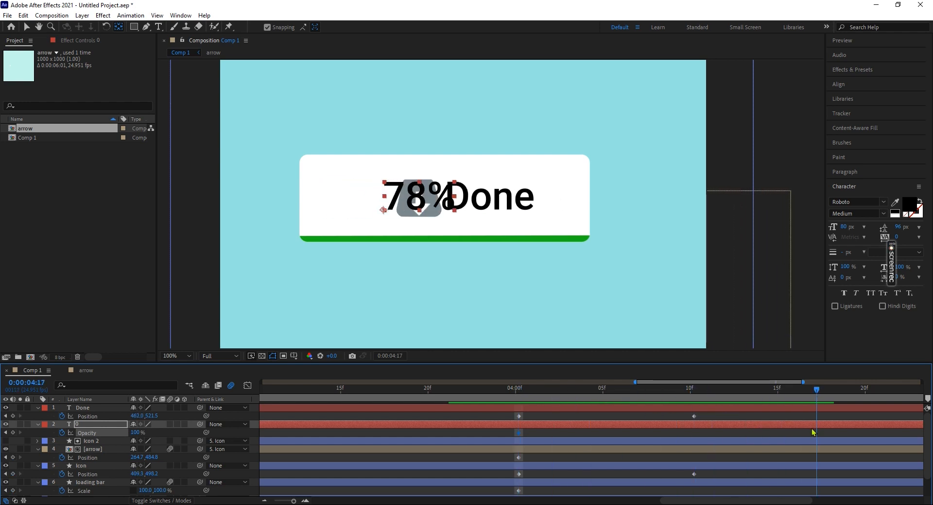
pyautogui.scroll(-2, 581, 444)
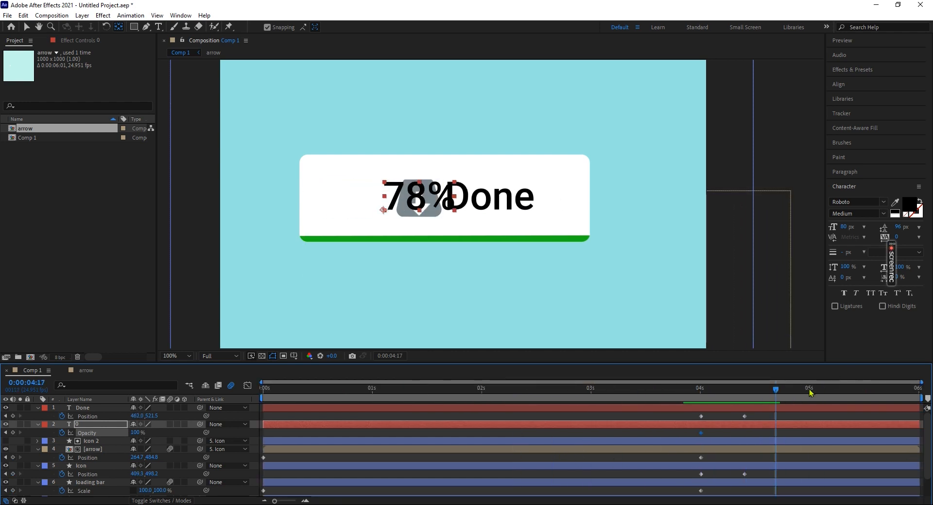
pyautogui.moveTo(794, 392); pyautogui.dragTo(701, 421)
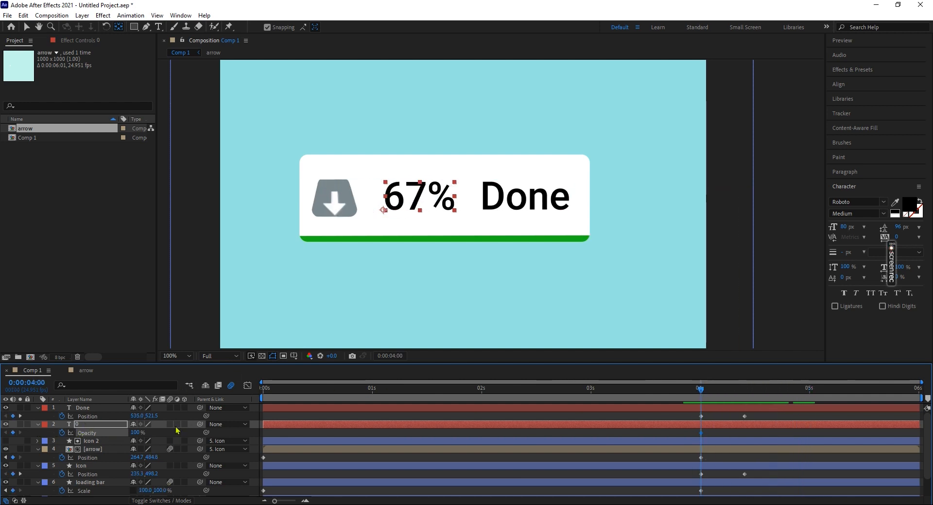
pyautogui.click(62, 432)
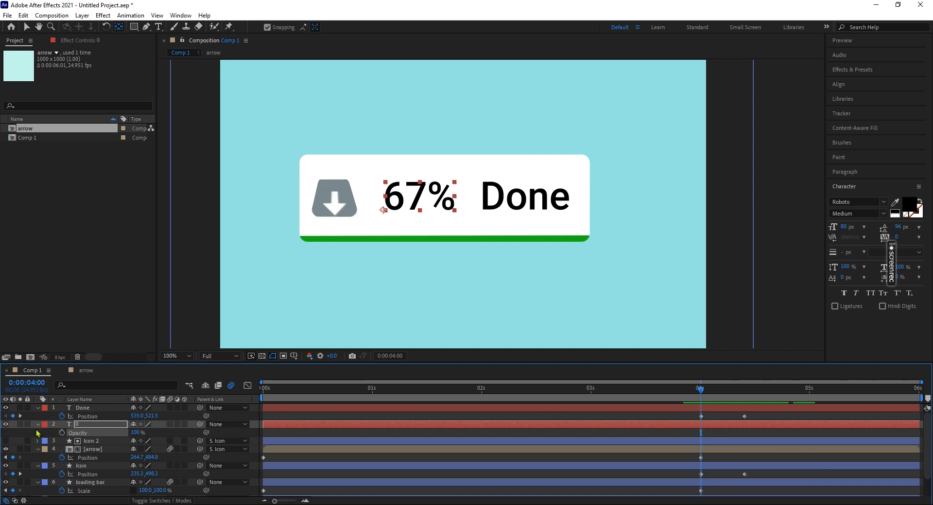
# Set countDur to 4 in the percentage text's Source Text expression and update its comment to 4 seconds
pyautogui.click(38, 425)
pyautogui.click(37, 424)
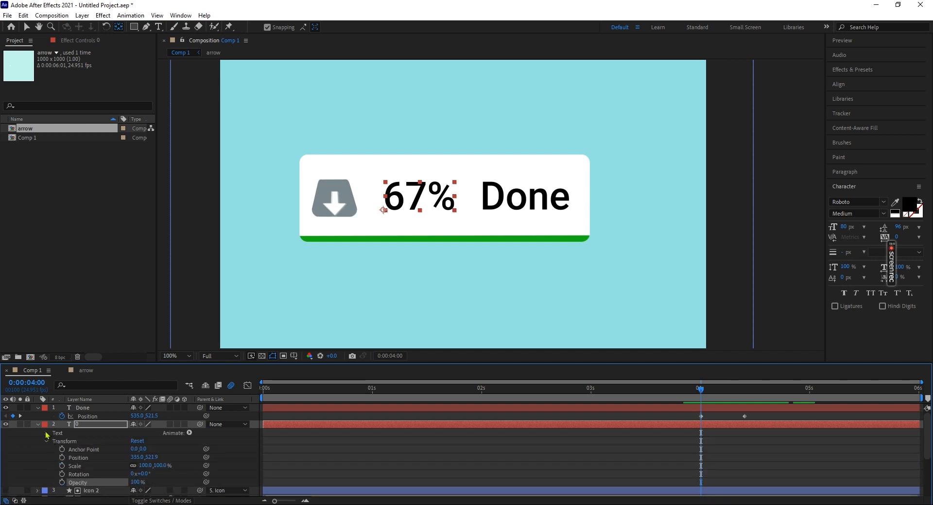
pyautogui.click(47, 432)
pyautogui.click(54, 441)
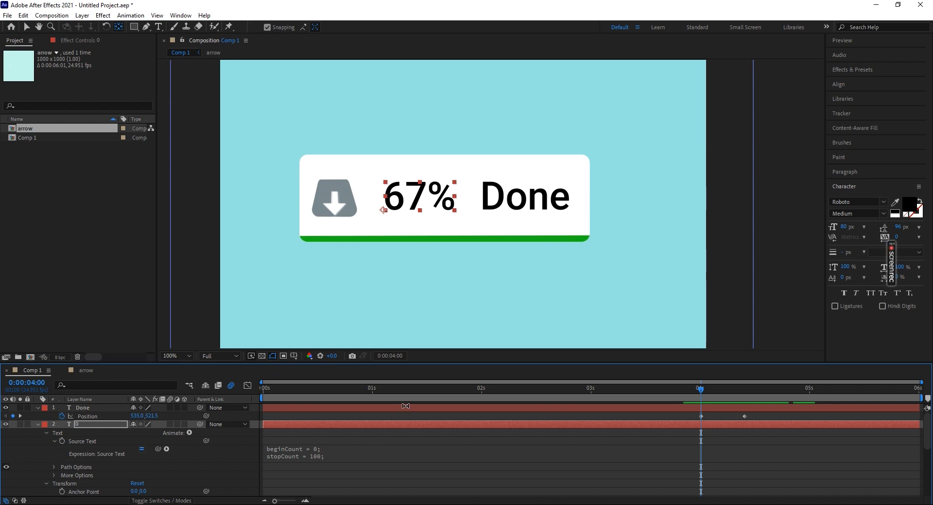
pyautogui.moveTo(689, 396); pyautogui.dragTo(702, 396)
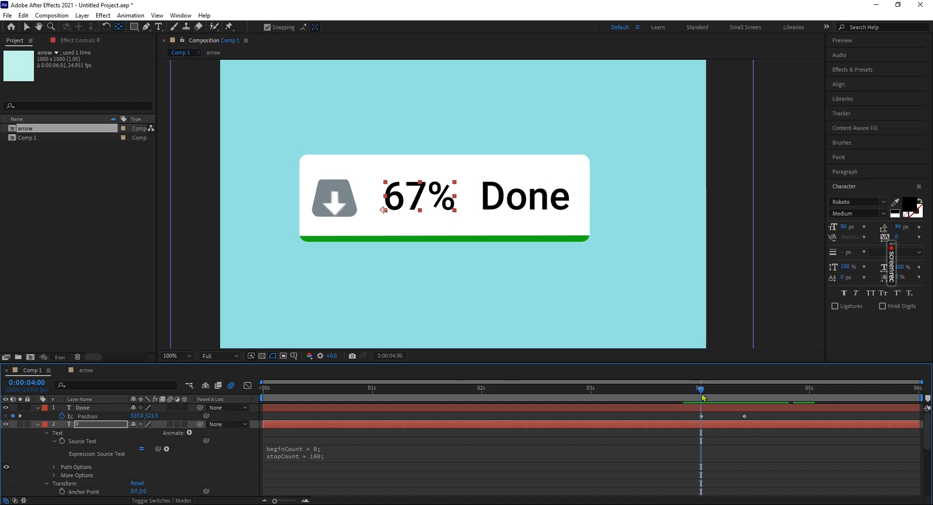
pyautogui.click(349, 457)
pyautogui.click(330, 471)
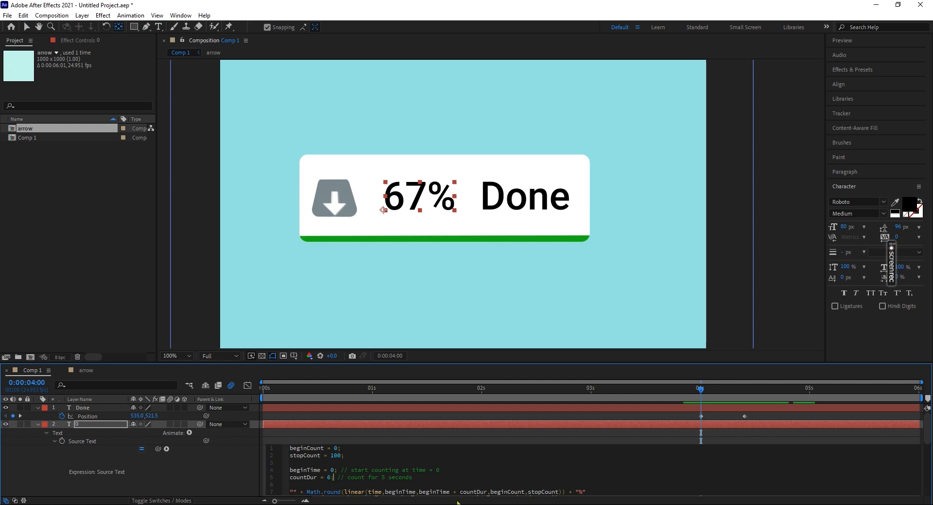
pyautogui.write('4')
pyautogui.click(433, 425)
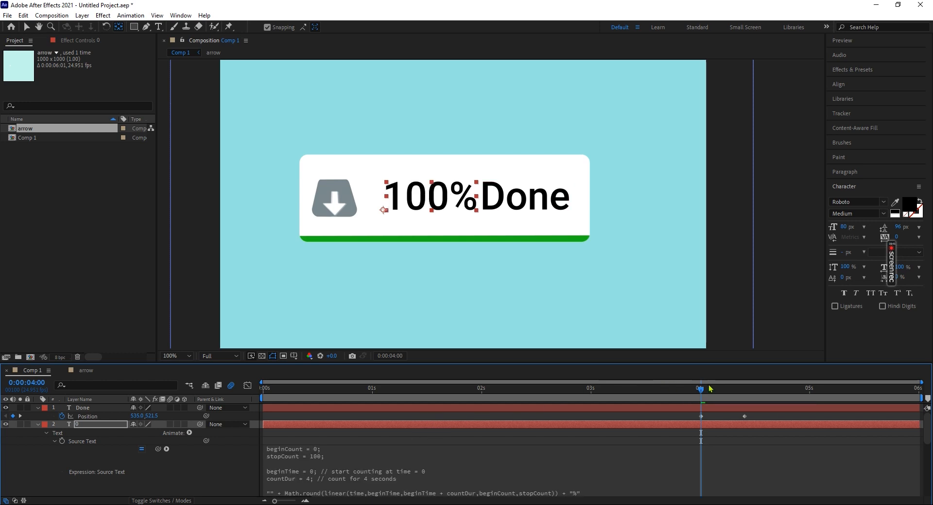
# Keyframe the percentage text's Opacity from 100% at 0:00:04:00 to 0% at 0:00:04:10 and check the fade-out
pyautogui.click(99, 424)
pyautogui.press('t')
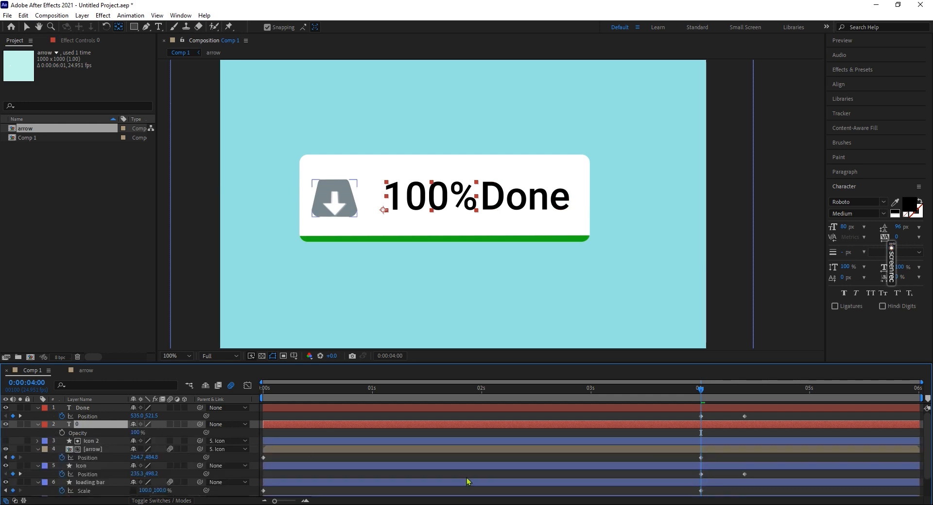
pyautogui.click(62, 432)
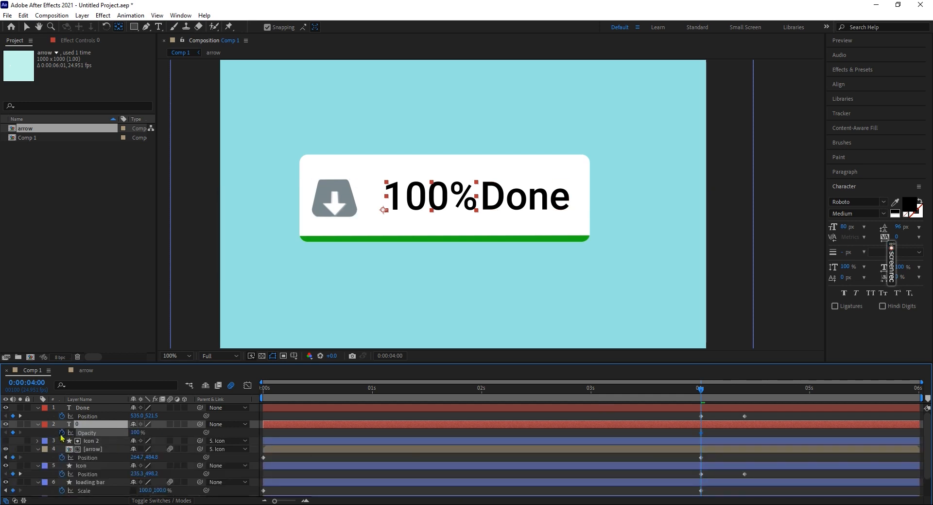
pyautogui.hotkey('shift', 'pagedown')
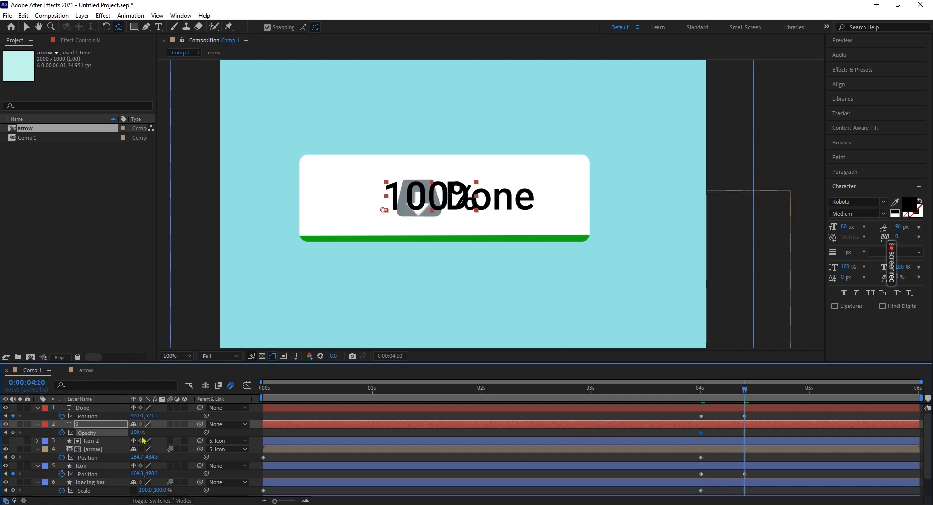
pyautogui.moveTo(140, 432); pyautogui.dragTo(9, 434)
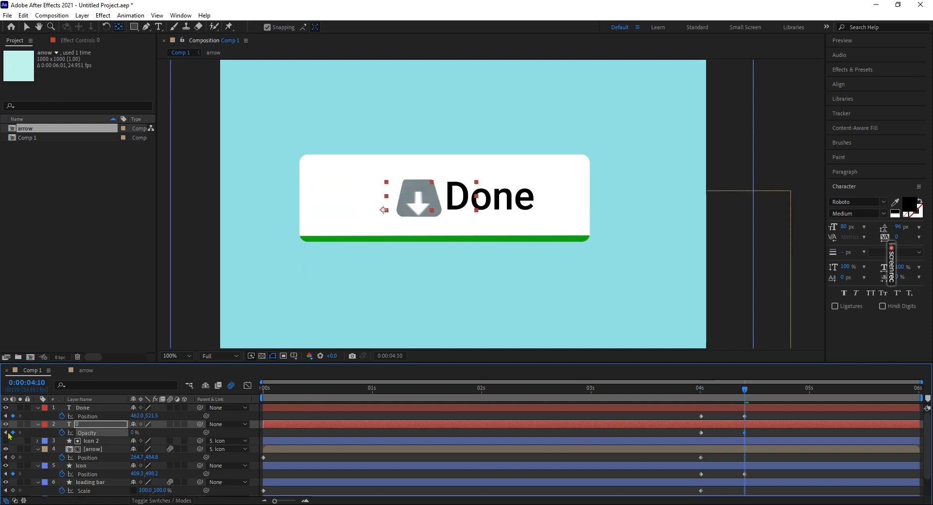
pyautogui.moveTo(761, 402); pyautogui.dragTo(745, 419)
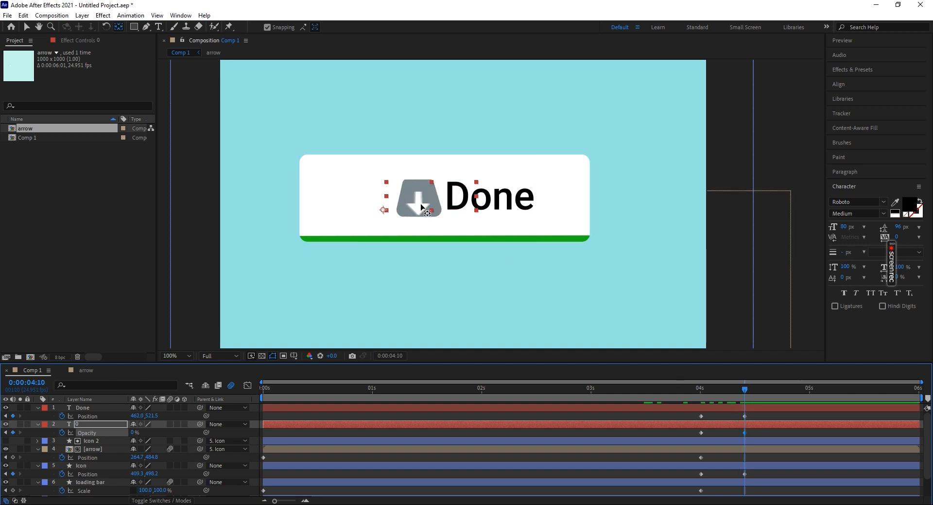
# Set the Icon layer's X position to 384.3 at 0:00:04:10 and enable motion blur for the Icon and Done layers
pyautogui.click(686, 465)
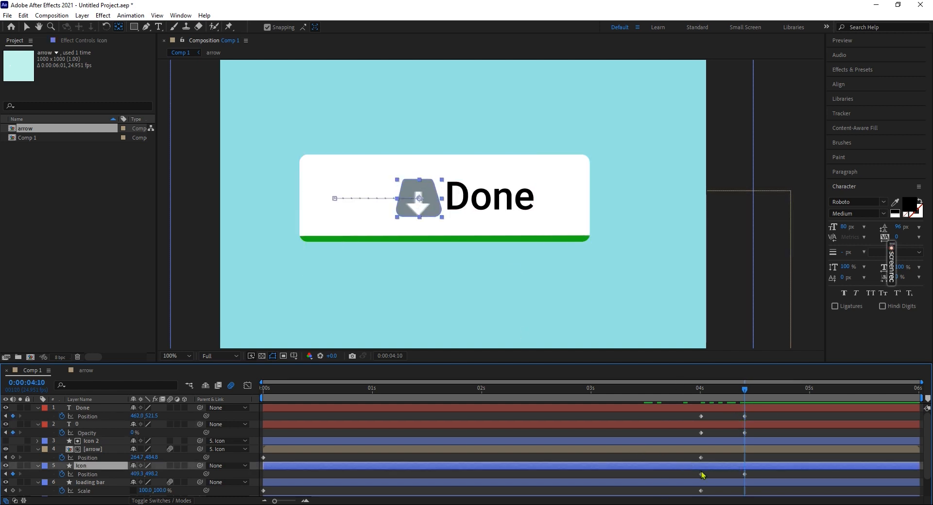
pyautogui.moveTo(148, 474); pyautogui.dragTo(136, 473)
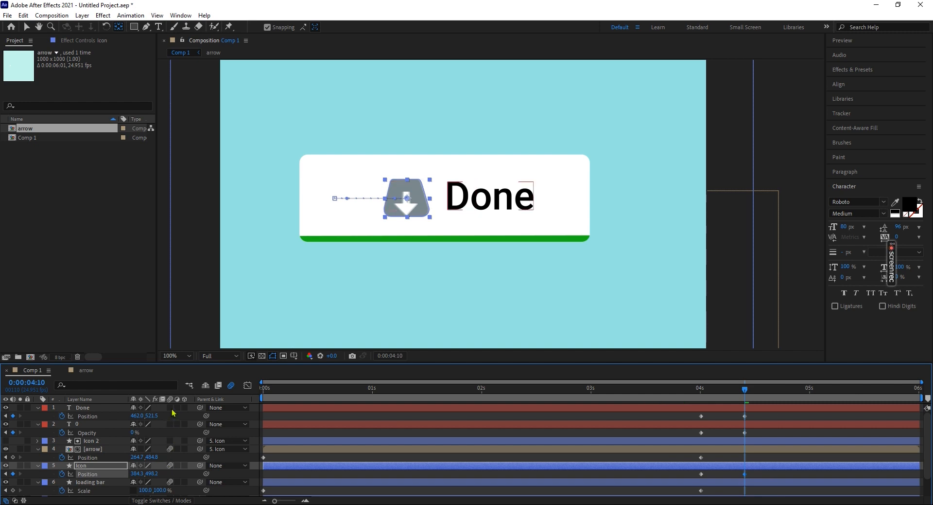
pyautogui.moveTo(744, 401); pyautogui.dragTo(701, 403)
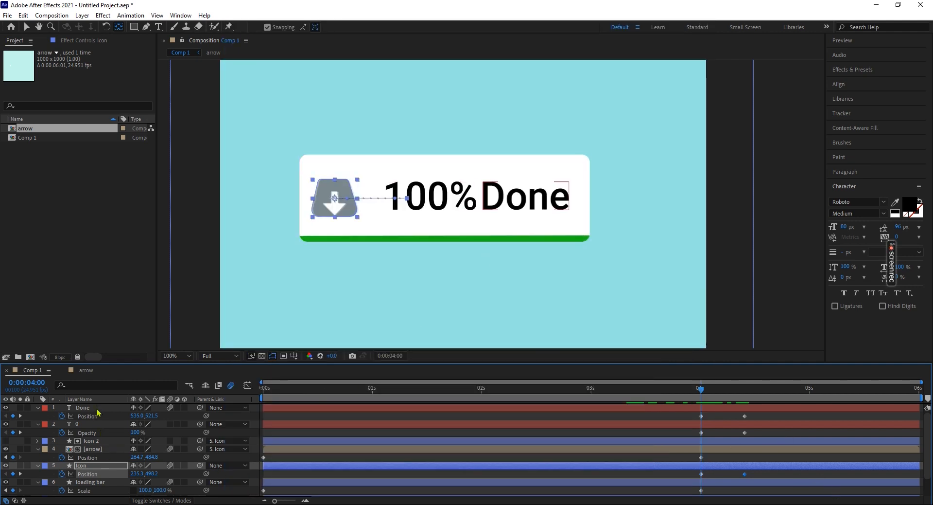
# Add an RGB Fill Color text animator to the Done layer
pyautogui.click(97, 408)
pyautogui.click(38, 408)
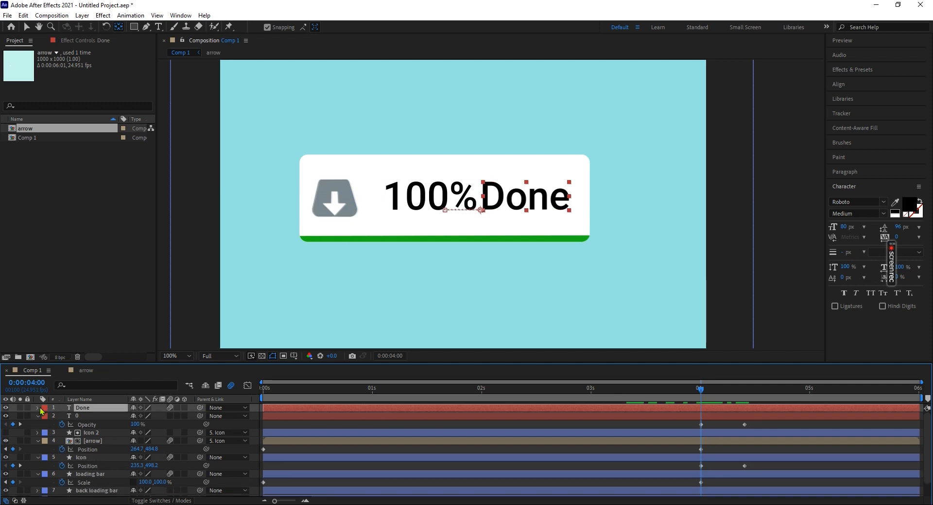
pyautogui.click(37, 408)
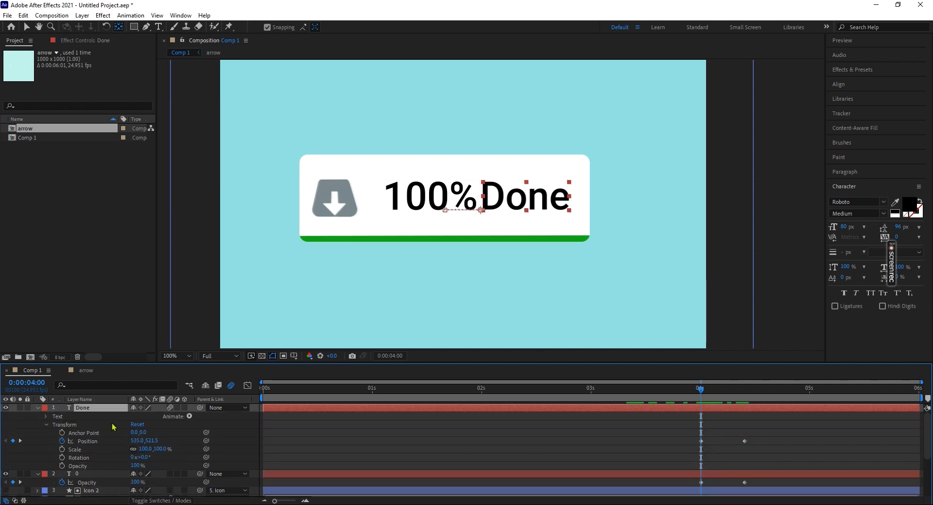
pyautogui.click(189, 416)
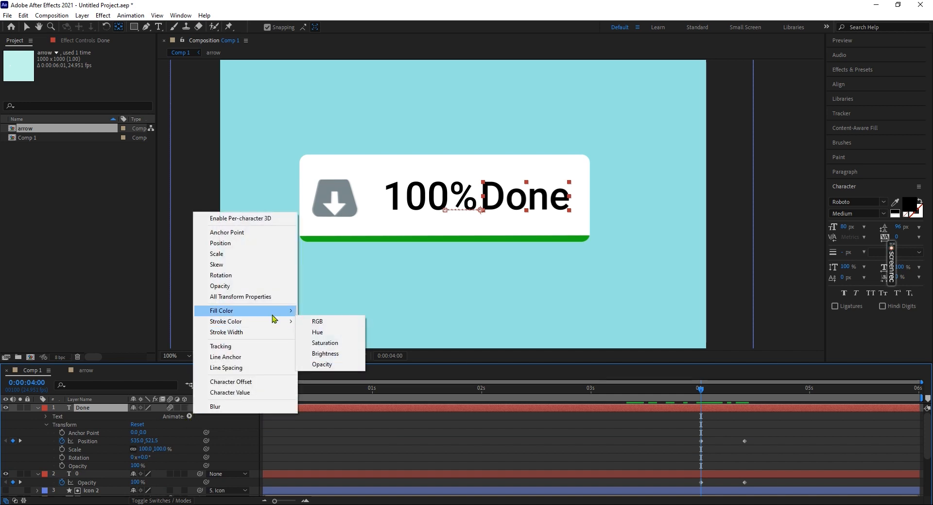
pyautogui.moveTo(287, 311)
pyautogui.click(319, 311)
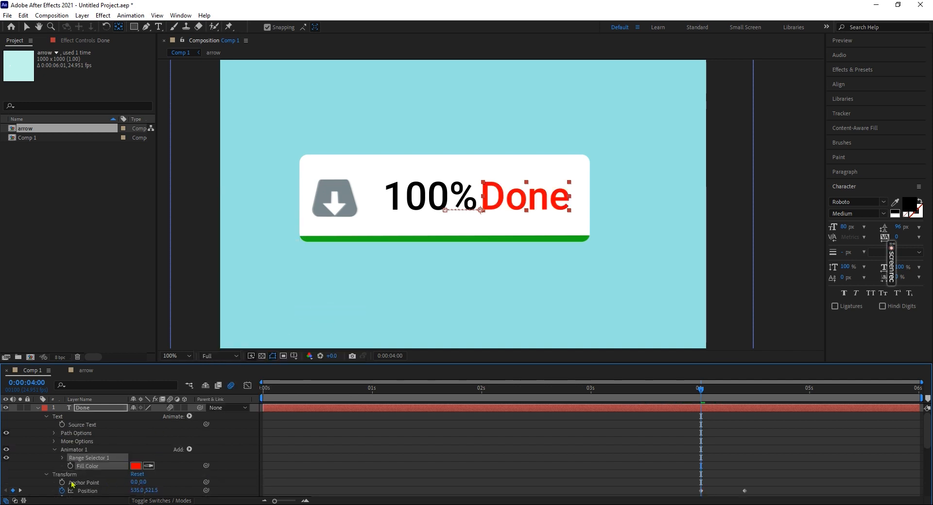
# Set the Done animator's Fill Color to black (000000) and keyframe it at 0:00:04:00
pyautogui.click(136, 466)
pyautogui.moveTo(510, 252)
pyautogui.mouseDown()
pyautogui.moveTo(507, 315)
pyautogui.moveTo(487, 319)
pyautogui.mouseUp()
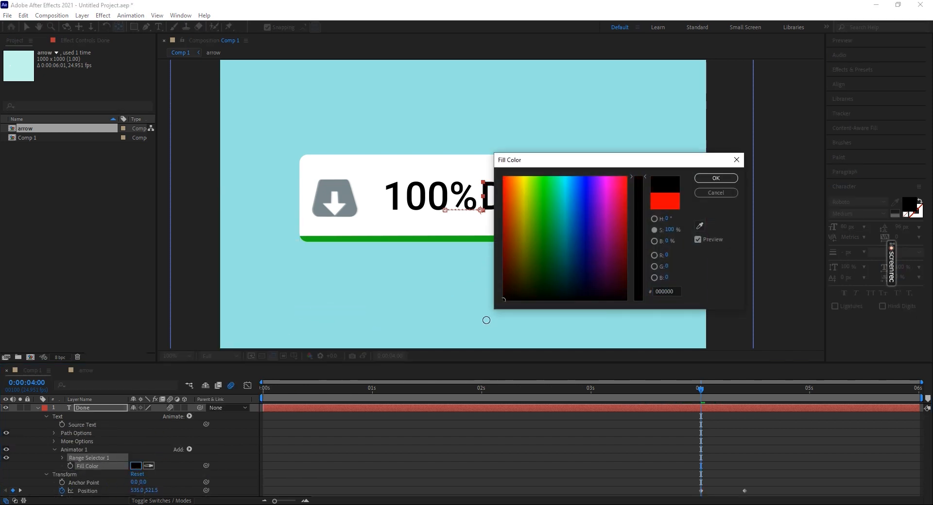
pyautogui.click(716, 178)
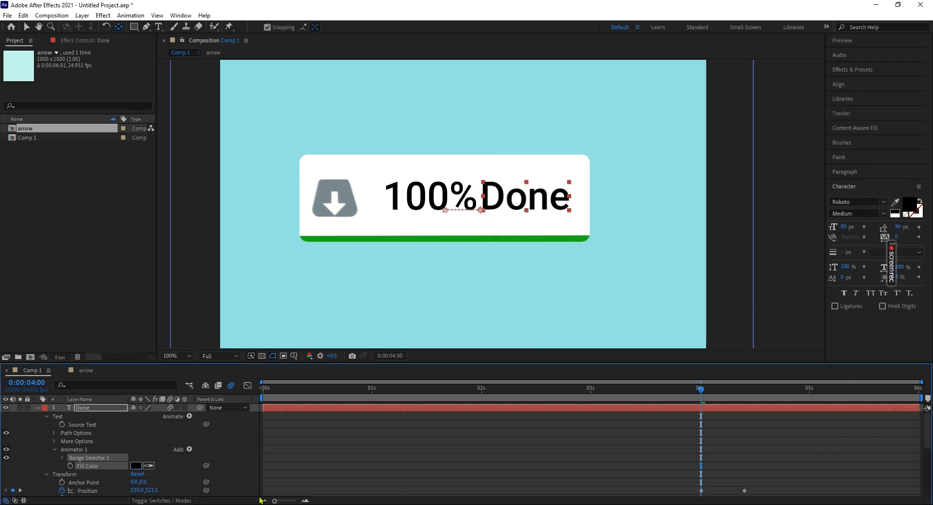
pyautogui.click(71, 465)
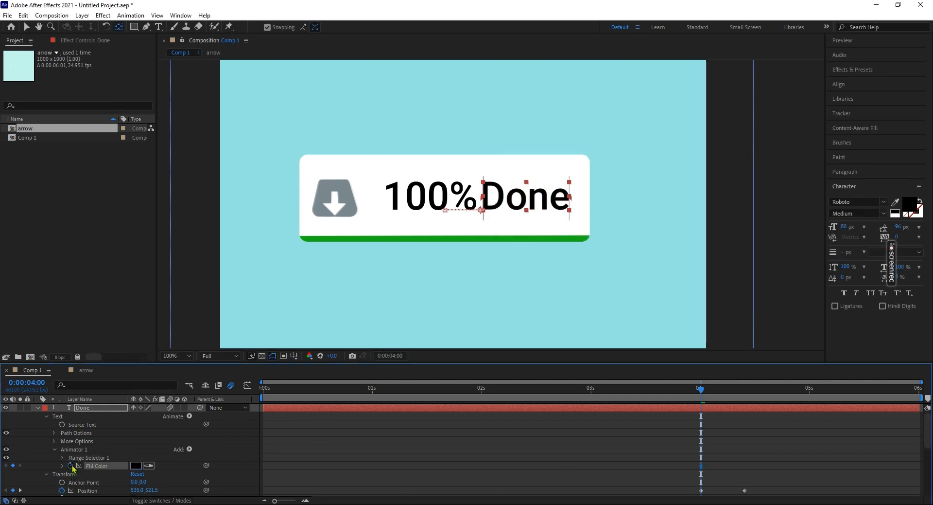
# At 0:00:04:10, set the Done layer's Fill Color to the green sampled from the loading bar (16B219)
pyautogui.moveTo(721, 393); pyautogui.dragTo(745, 390)
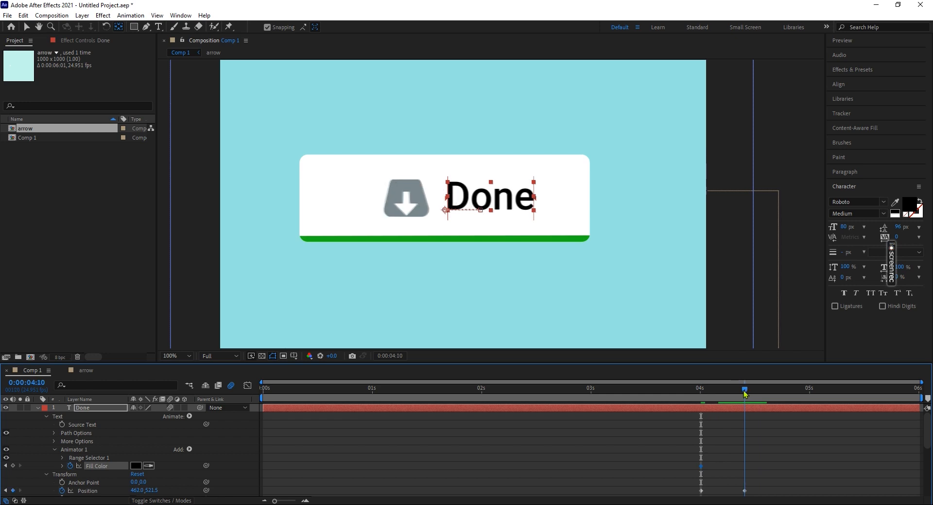
pyautogui.click(136, 465)
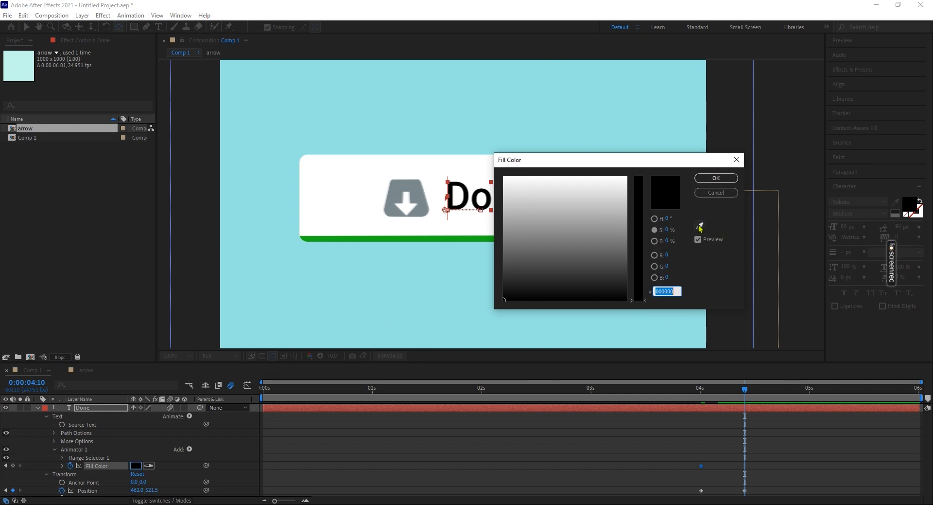
pyautogui.click(414, 236)
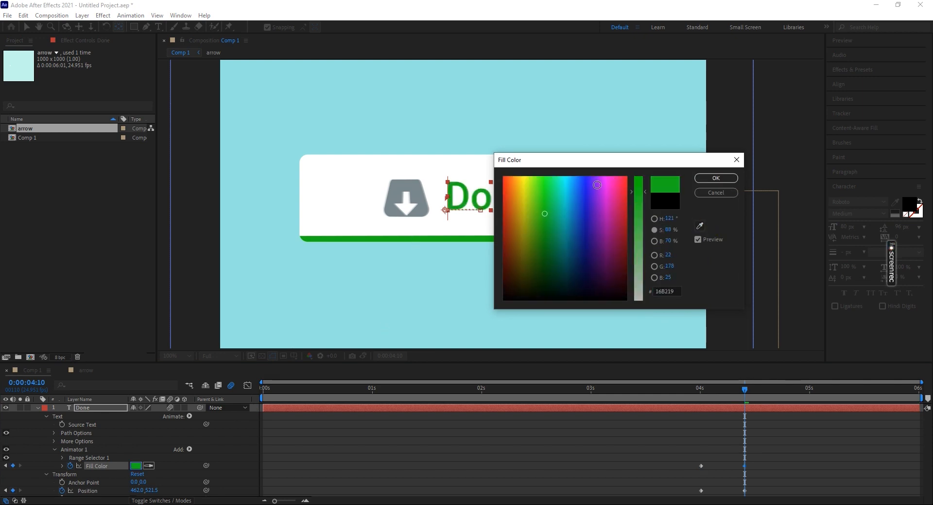
pyautogui.click(716, 178)
# Keyframe the Color of Fill 1 in the Icon layer's Group 1 at 0:00:04:00
pyautogui.moveTo(745, 419); pyautogui.dragTo(702, 421)
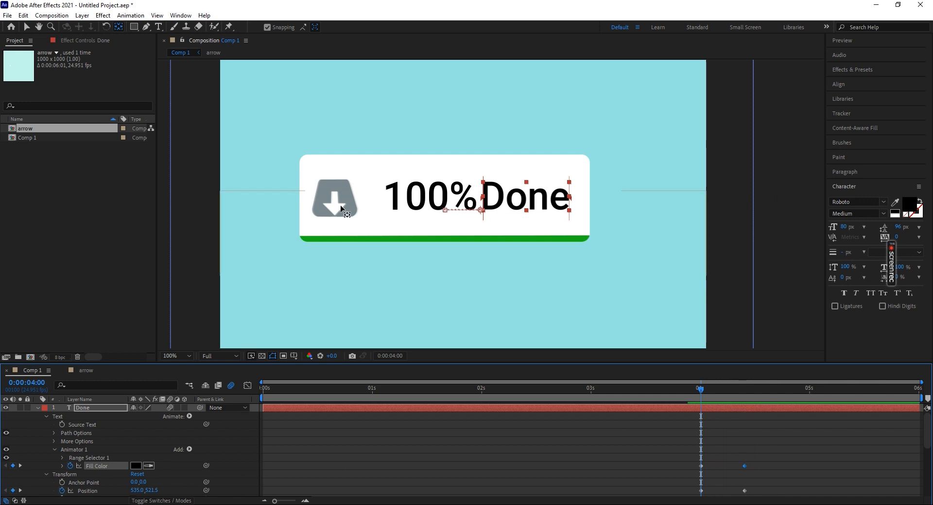
pyautogui.scroll(-3, 123, 448)
pyautogui.scroll(-1, 93, 479)
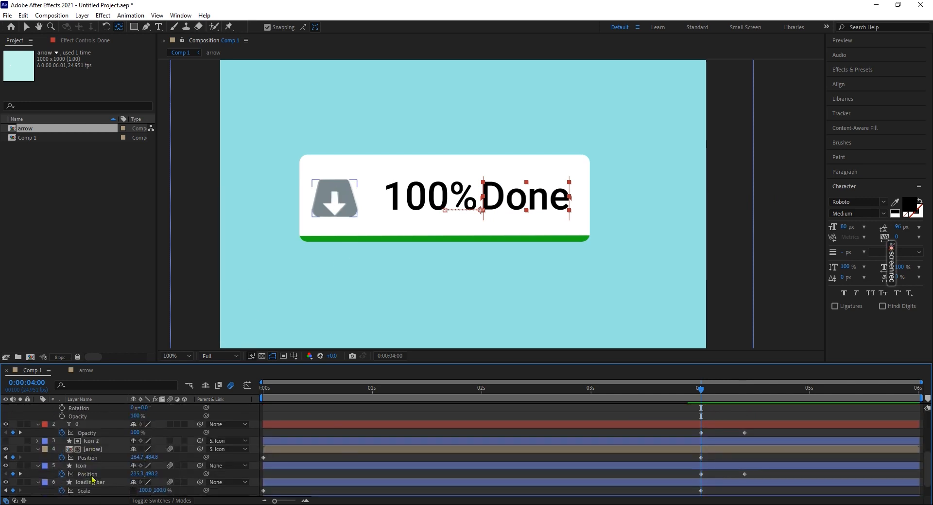
pyautogui.click(93, 466)
pyautogui.click(39, 466)
pyautogui.click(47, 443)
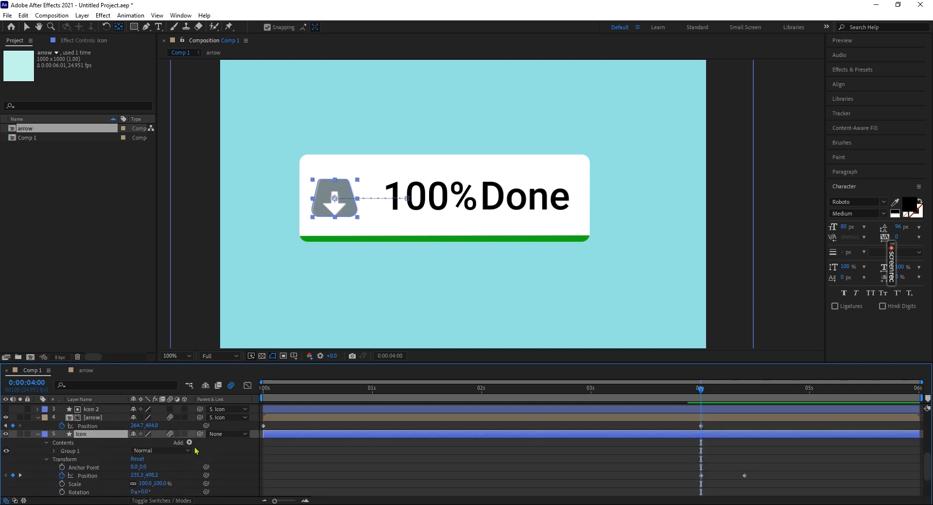
pyautogui.click(55, 451)
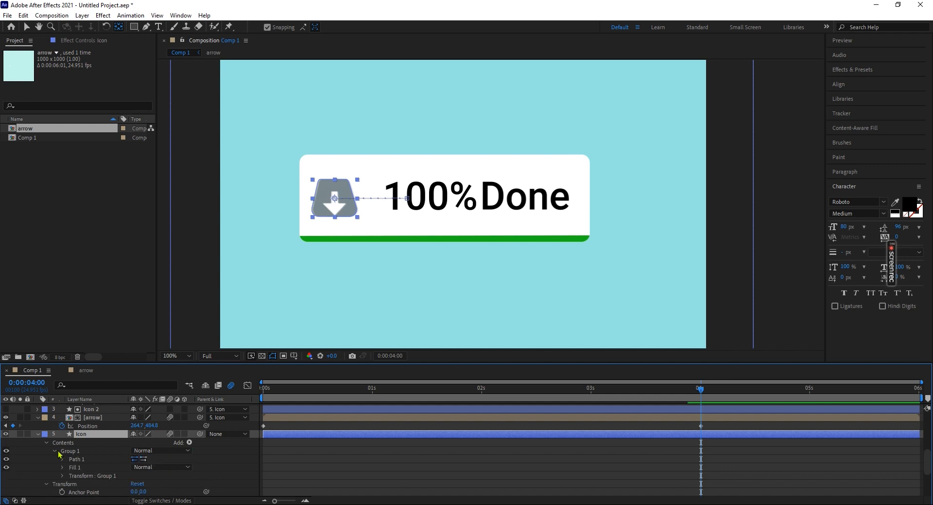
pyautogui.click(62, 468)
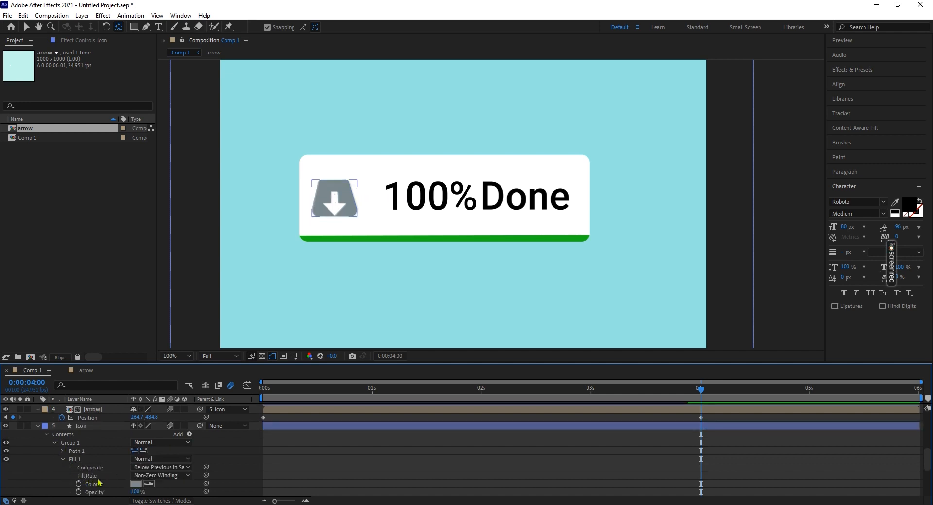
pyautogui.scroll(-3, 102, 474)
pyautogui.click(79, 434)
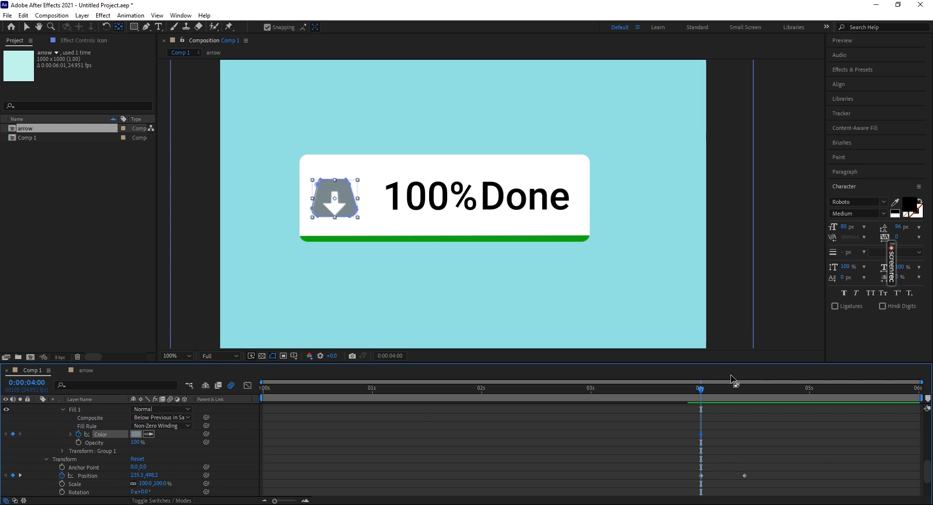
# At 0:00:04:10, set the Icon's fill Color to the green sampled from the loading bar and preview the color change
pyautogui.moveTo(736, 391); pyautogui.dragTo(746, 392)
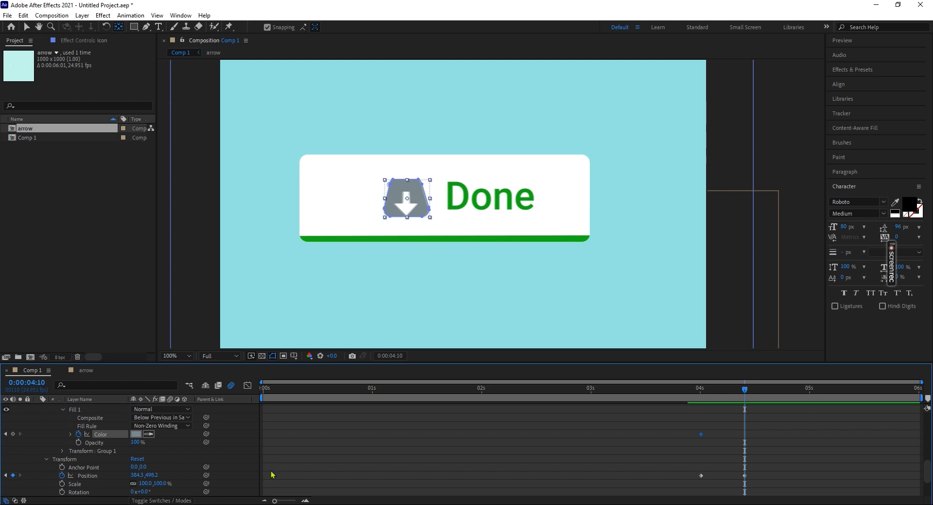
pyautogui.click(136, 433)
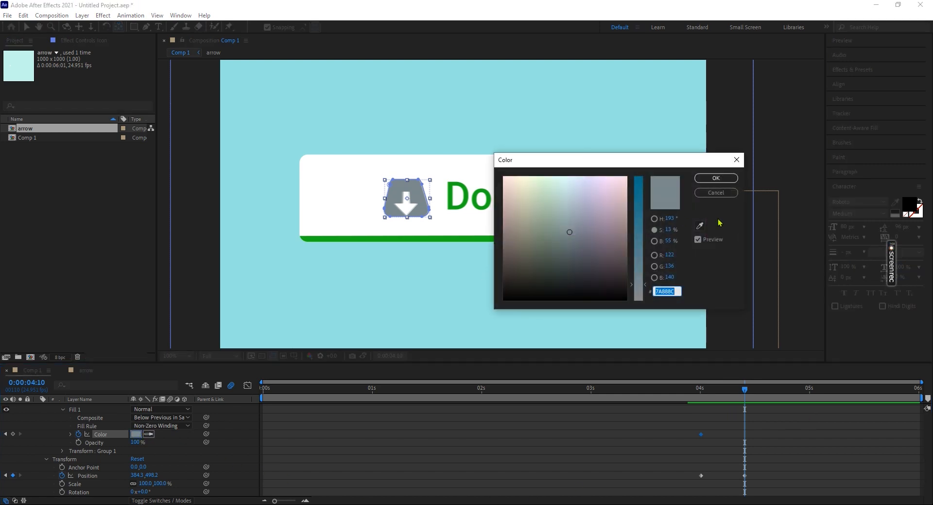
pyautogui.click(700, 225)
pyautogui.click(457, 239)
pyautogui.click(734, 177)
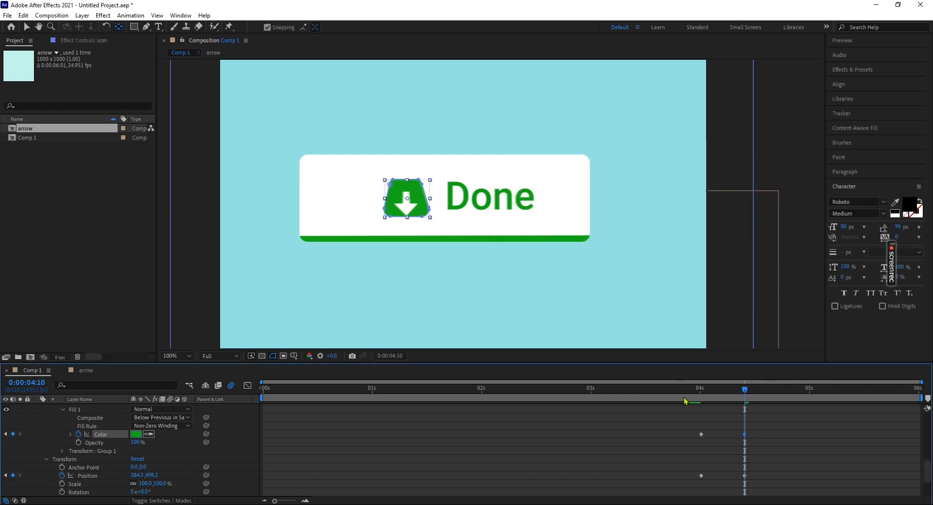
pyautogui.press('space')
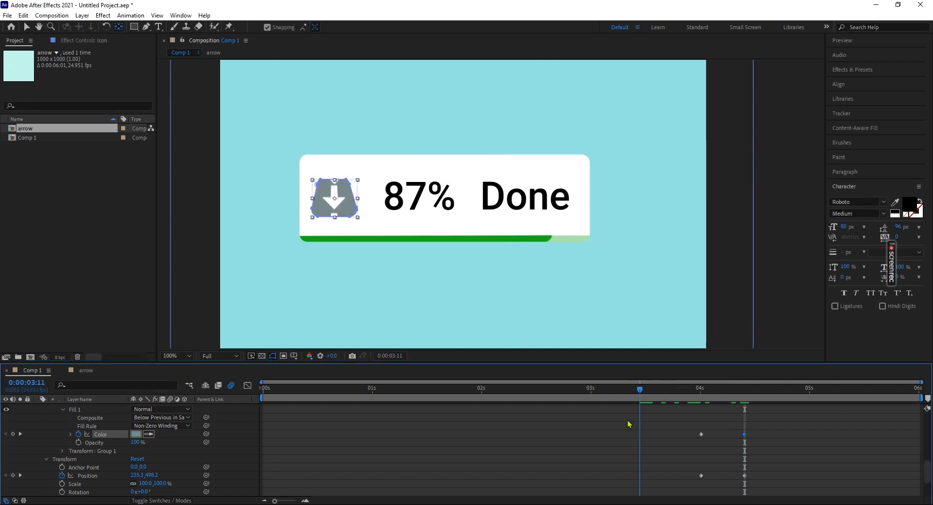
pyautogui.moveTo(740, 454); pyautogui.dragTo(100, 490)
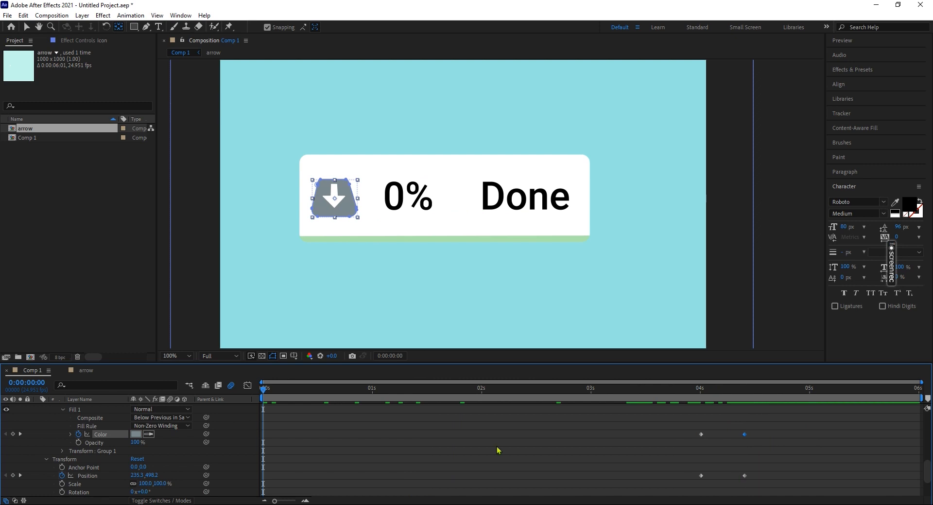
# Apply Easy Ease to the Done layer's Fill Color and Position keyframes
pyautogui.scroll(10, 559, 439)
pyautogui.scroll(-5, 727, 441)
pyautogui.scroll(5, 579, 419)
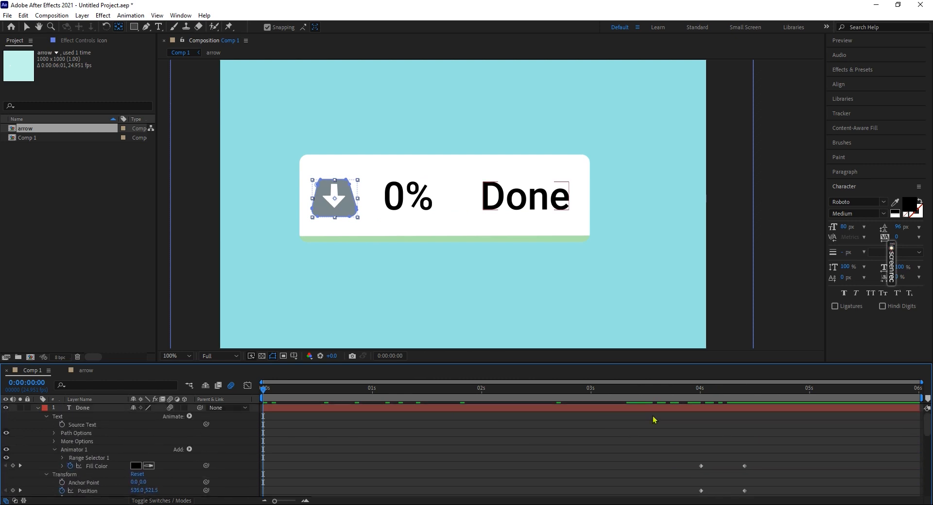
pyautogui.scroll(-1, 655, 419)
pyautogui.scroll(-1, 734, 428)
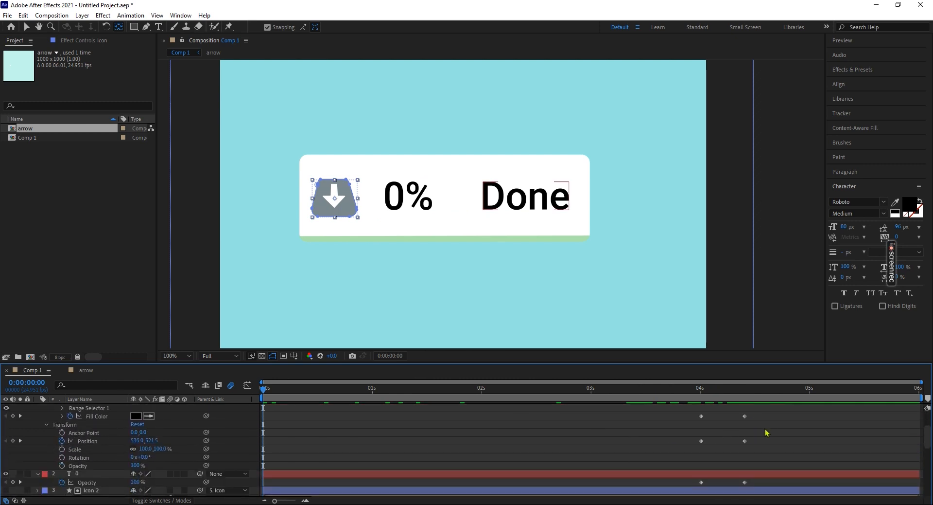
pyautogui.moveTo(767, 417); pyautogui.dragTo(669, 456)
pyautogui.press('F9')
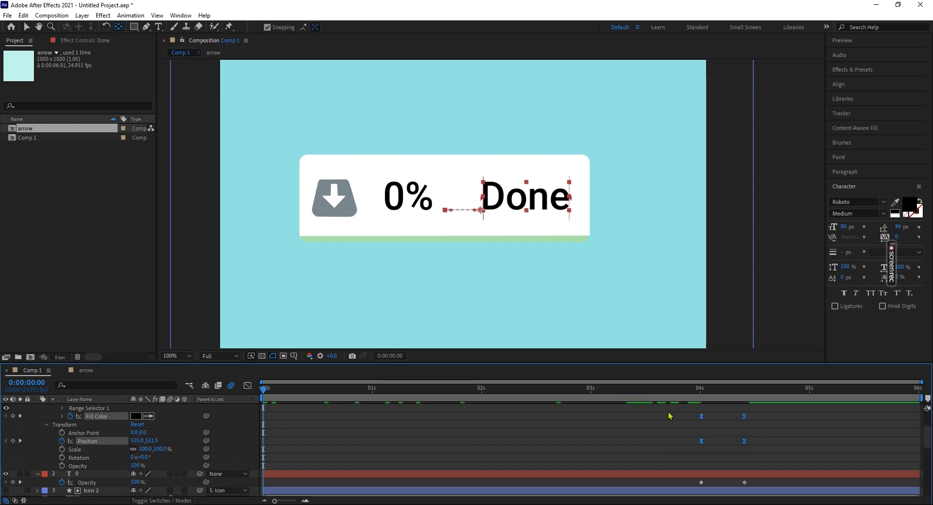
# Apply Easy Ease to the percentage text's Opacity keyframes and the Icon layer's fill Color keyframes
pyautogui.scroll(-1, 669, 415)
pyautogui.scroll(-1, 653, 443)
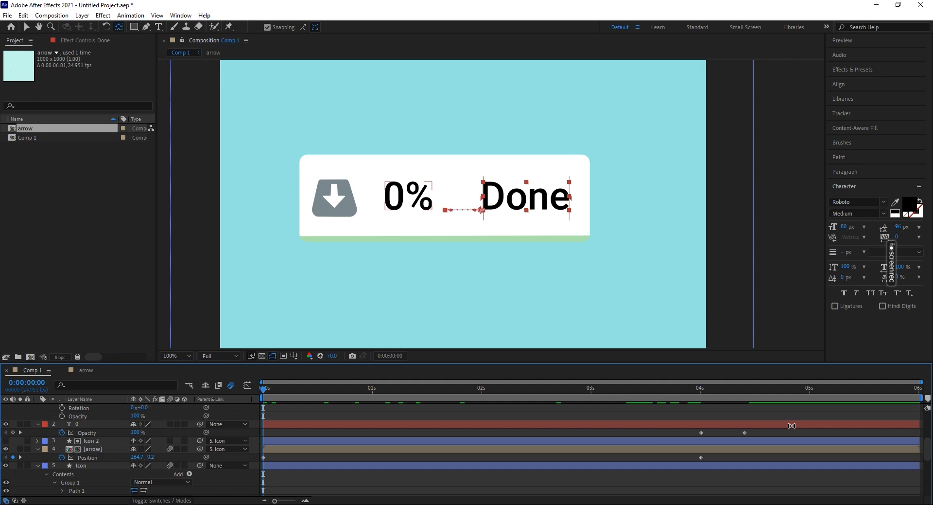
pyautogui.moveTo(753, 436); pyautogui.dragTo(688, 441)
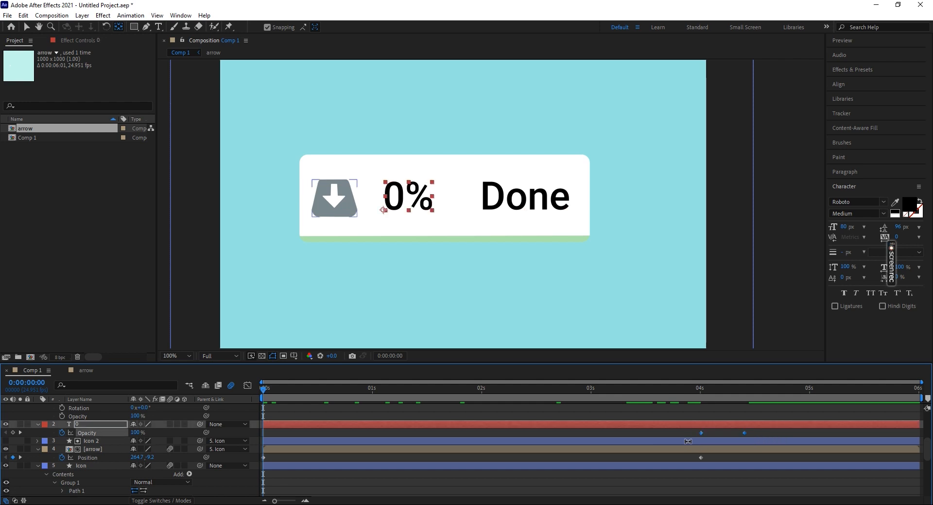
pyautogui.scroll(-2, 688, 441)
pyautogui.moveTo(773, 465); pyautogui.dragTo(679, 488)
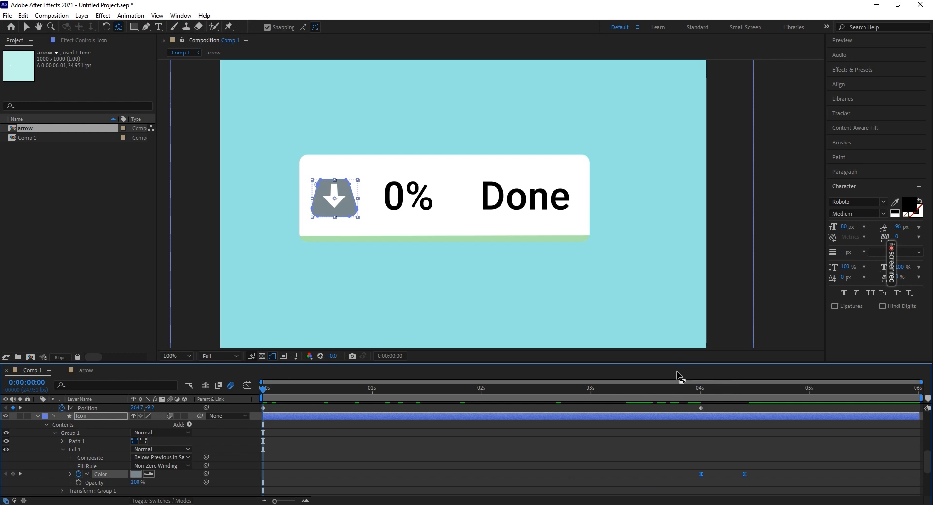
# Collapse the properties of all layers in Comp 1 and scrub through the animation to review it
pyautogui.moveTo(696, 388); pyautogui.dragTo(604, 486)
pyautogui.scroll(4, 159, 458)
pyautogui.hotkey('ctrl', 'a')
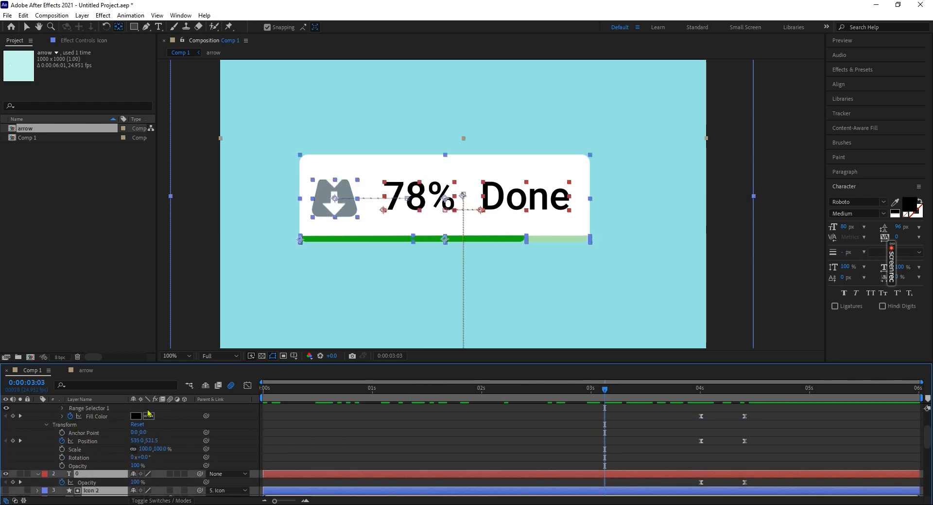
pyautogui.press('u')
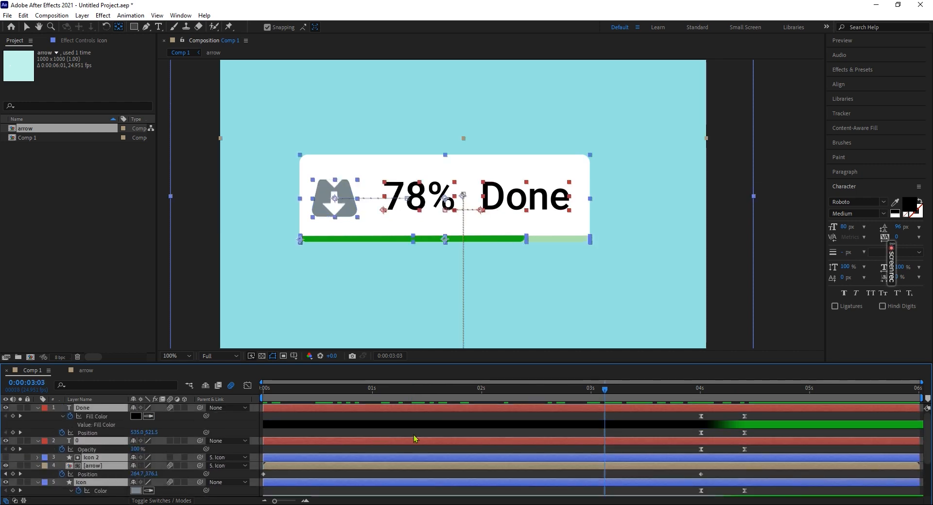
pyautogui.press('u')
pyautogui.click(424, 489)
pyautogui.moveTo(598, 389); pyautogui.dragTo(679, 406)
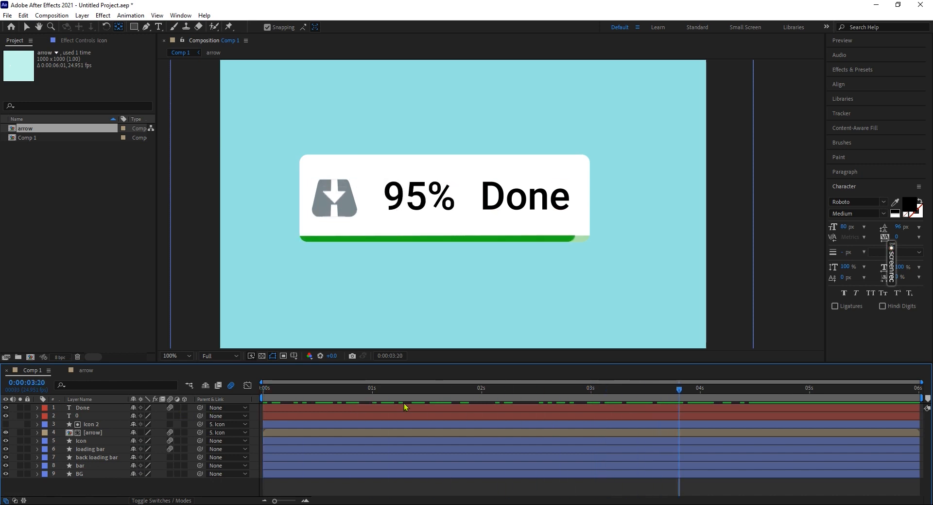
pyautogui.moveTo(440, 388); pyautogui.dragTo(294, 499)
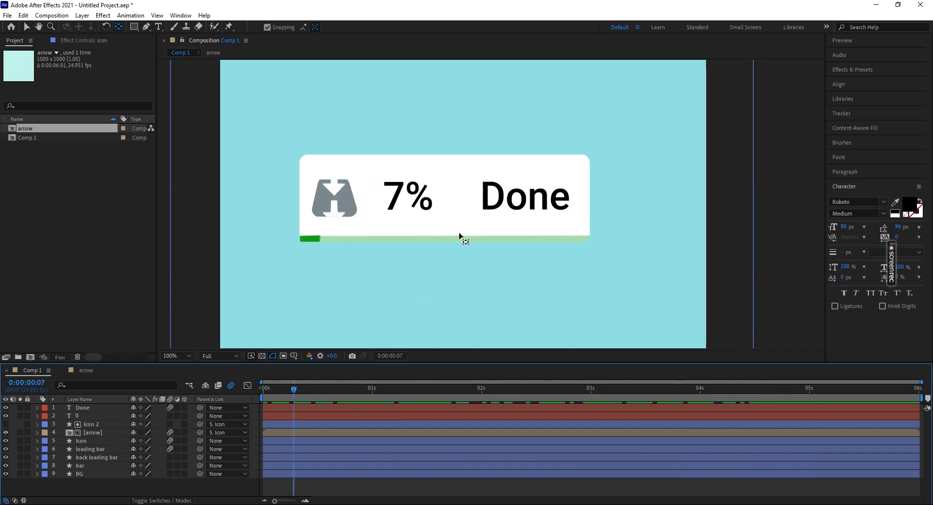
# Pre-compose every layer from Done down to bar, leaving out BG, into a new composition named main
pyautogui.scroll(-2, 460, 237)
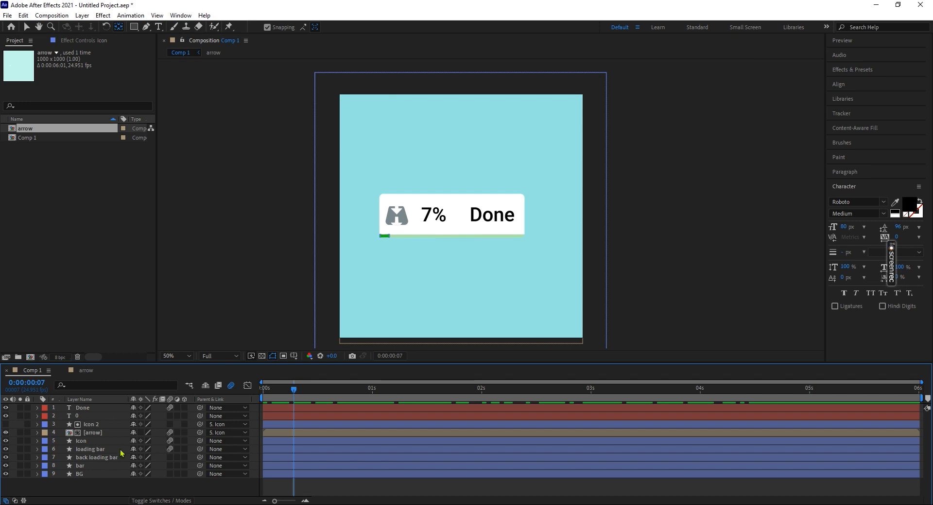
pyautogui.click(97, 457)
pyautogui.click(93, 466)
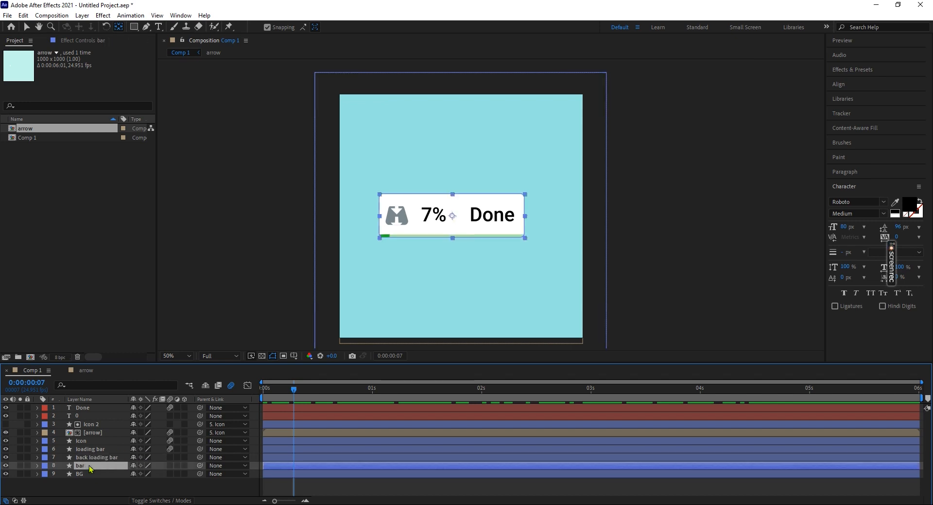
pyautogui.keyDown('shift'); pyautogui.click(101, 411); pyautogui.keyUp('shift')
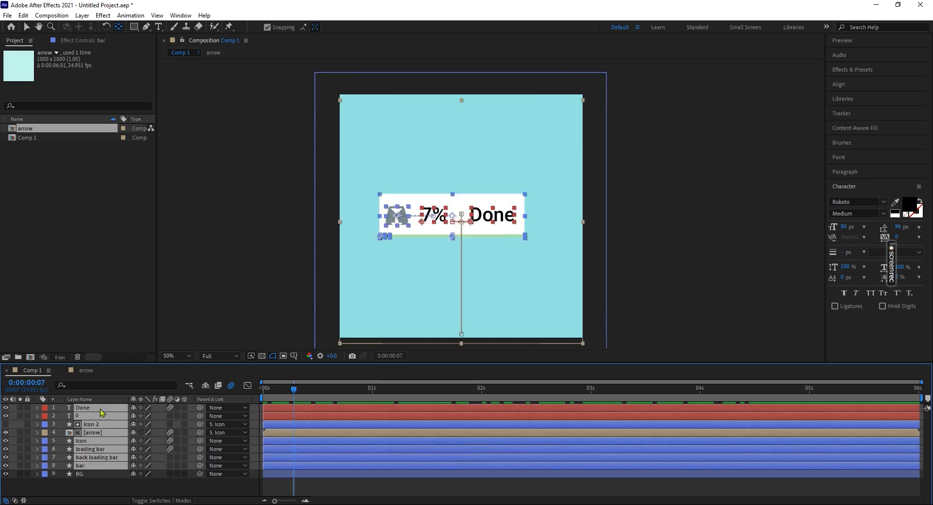
pyautogui.rightClick(104, 434)
pyautogui.click(142, 387)
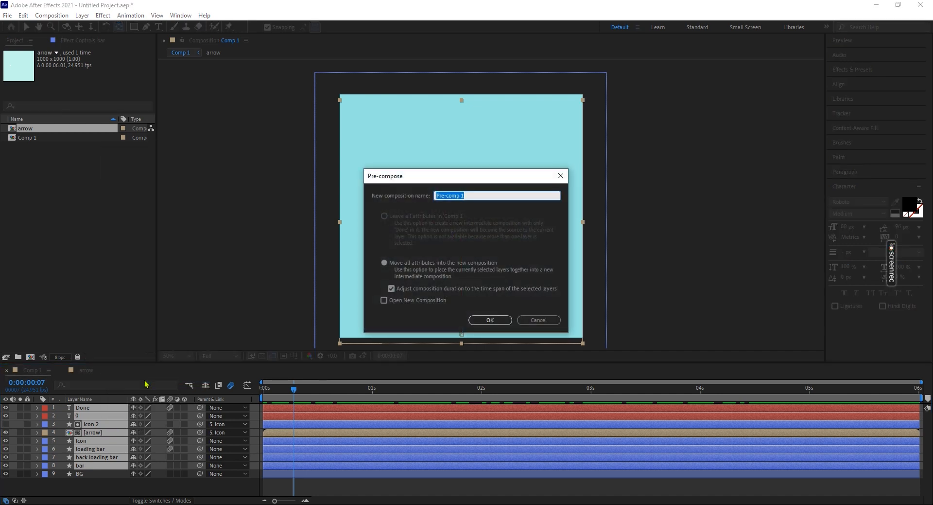
pyautogui.write('main')
pyautogui.press('Return')
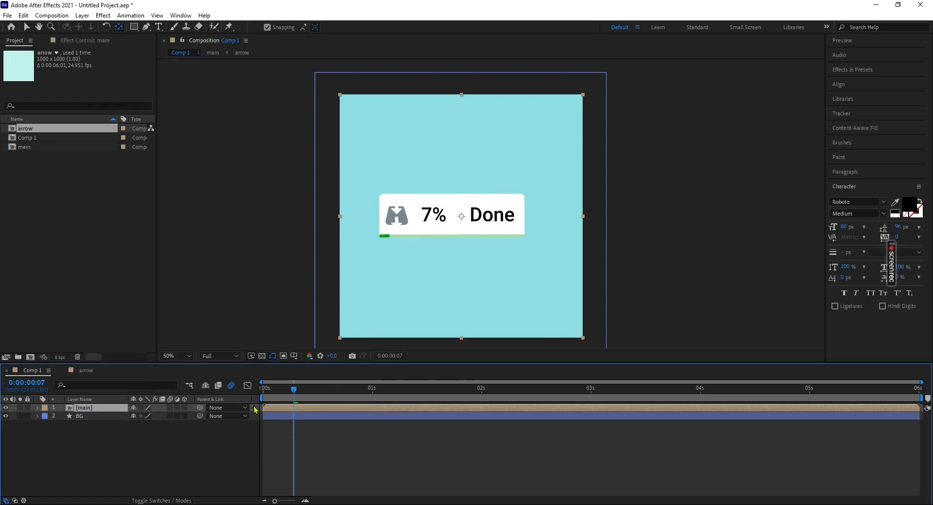
# Keyframe the main layer's Position at 500, 500 on 0:00:00:12 and at 500, 1132 on 0:00:00:00
pyautogui.moveTo(293, 397); pyautogui.dragTo(263, 398)
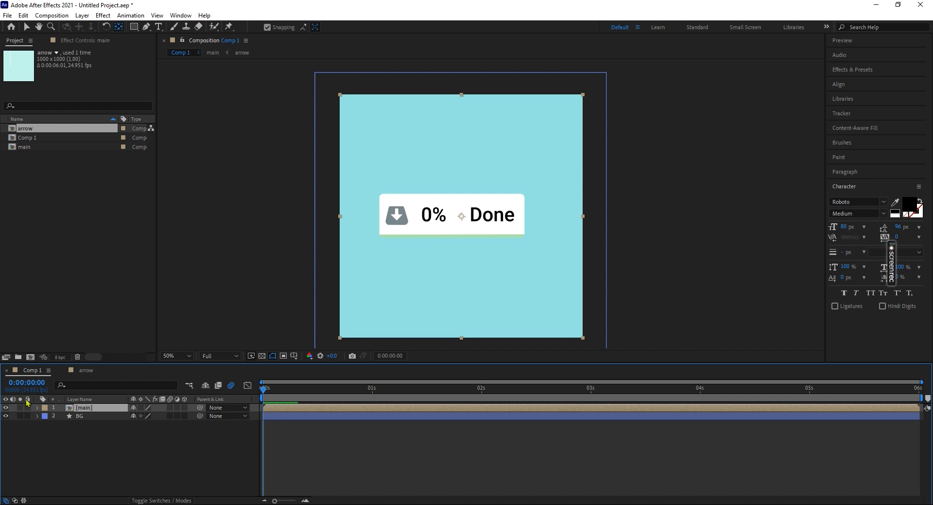
pyautogui.press('p')
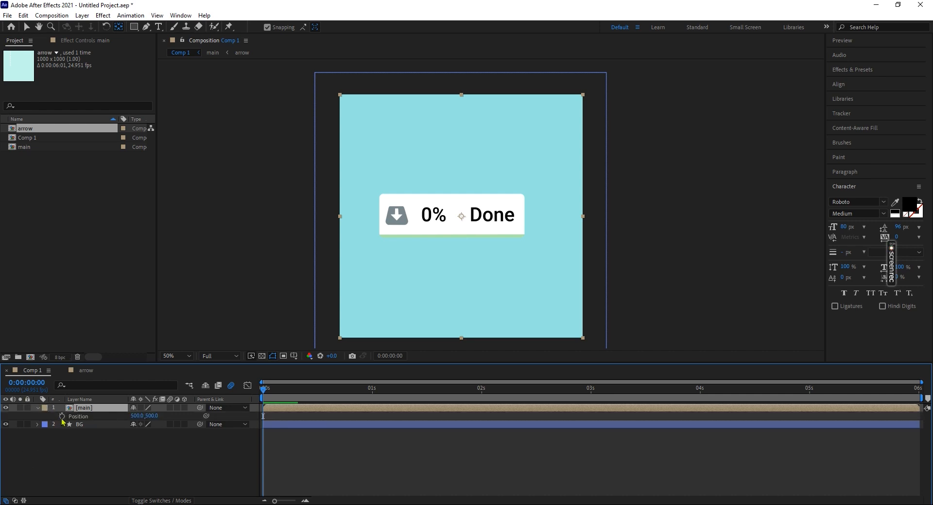
pyautogui.click(62, 415)
pyautogui.moveTo(287, 400); pyautogui.dragTo(316, 402)
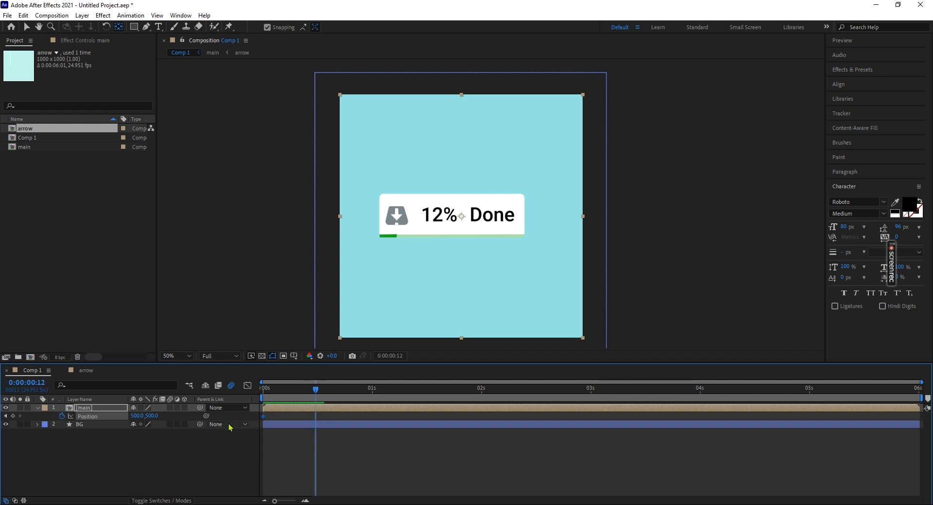
pyautogui.moveTo(265, 418); pyautogui.dragTo(317, 423)
pyautogui.press('Home')
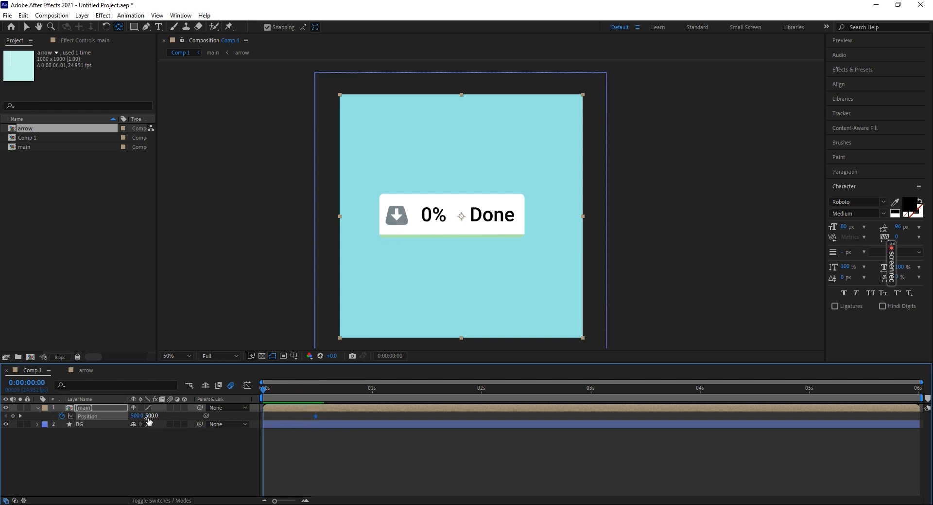
pyautogui.moveTo(151, 416); pyautogui.dragTo(413, 460)
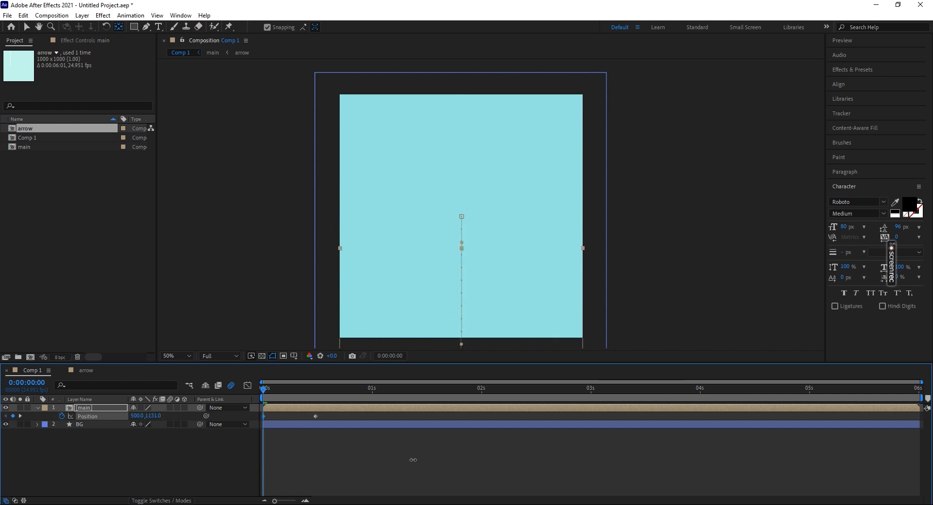
pyautogui.press(',')
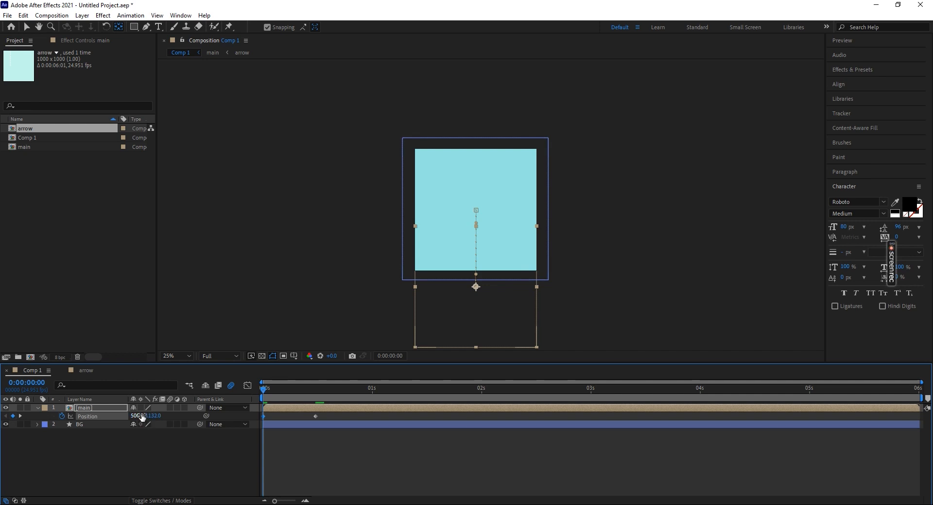
# Apply Easy Ease to the main layer's Position keyframes and lengthen the first keyframe's outgoing handle in the speed graph
pyautogui.moveTo(335, 389); pyautogui.dragTo(233, 422)
pyautogui.press('F9')
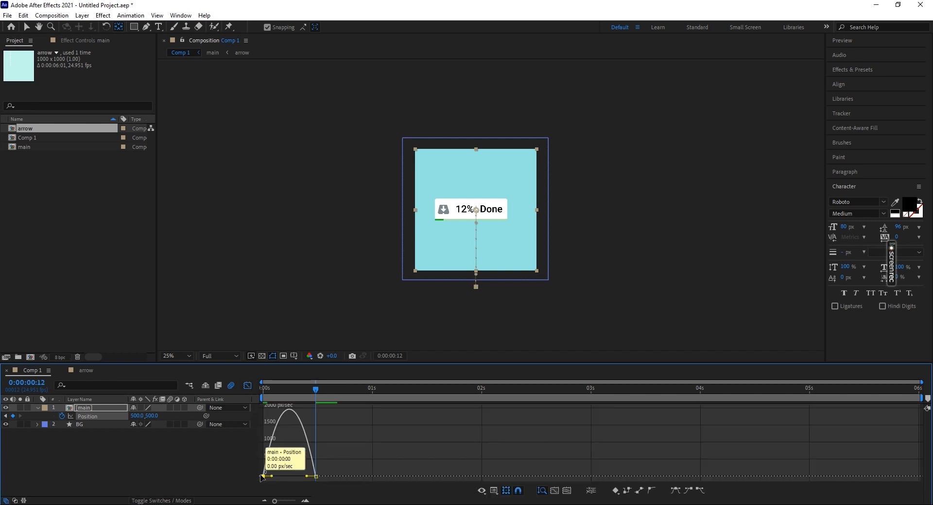
pyautogui.click(263, 476)
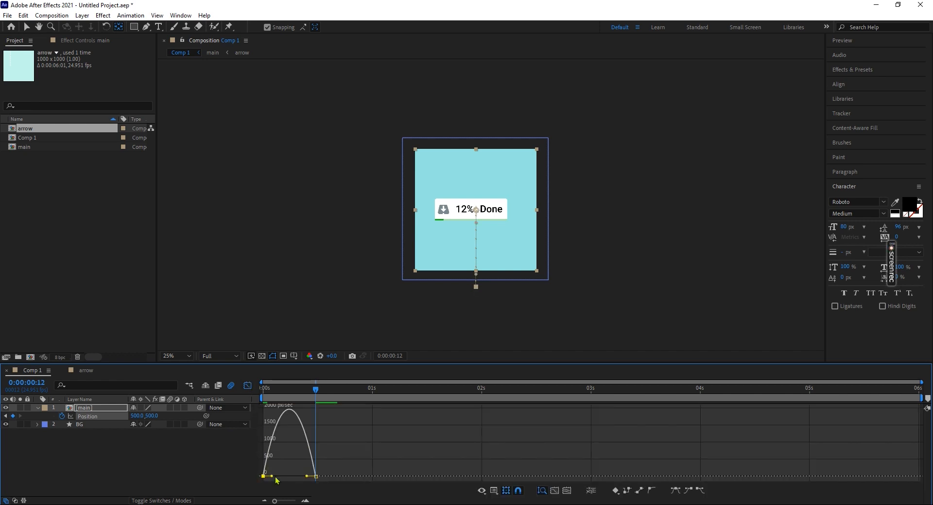
pyautogui.moveTo(271, 476); pyautogui.dragTo(303, 477)
pyautogui.click(247, 385)
# Enable motion blur and 3D on the main layer, and add a 0° Y Rotation keyframe at 0:00:00:12
pyautogui.moveTo(294, 391); pyautogui.dragTo(372, 405)
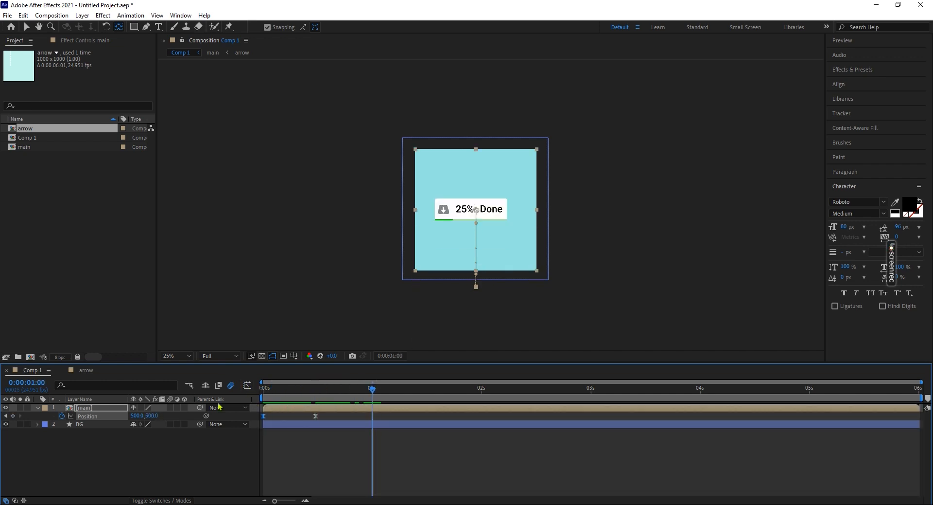
pyautogui.click(170, 407)
pyautogui.click(185, 407)
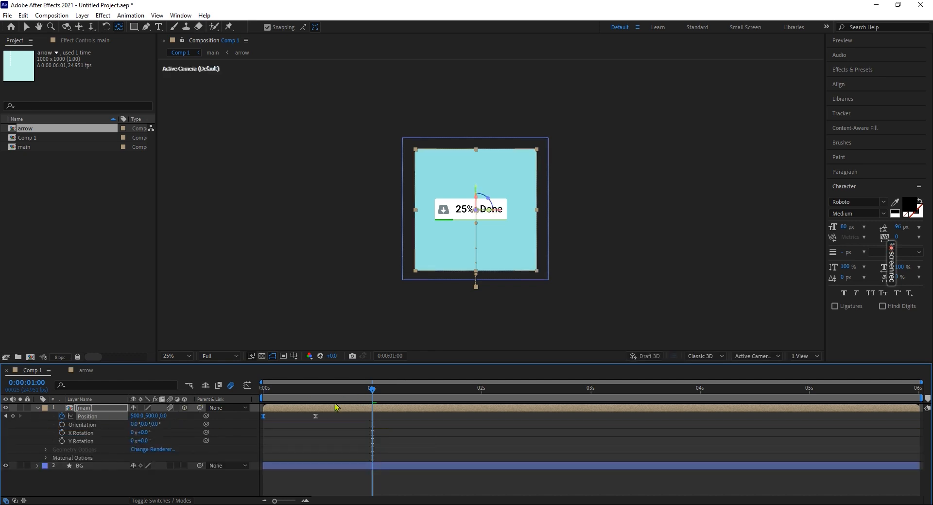
pyautogui.click(62, 440)
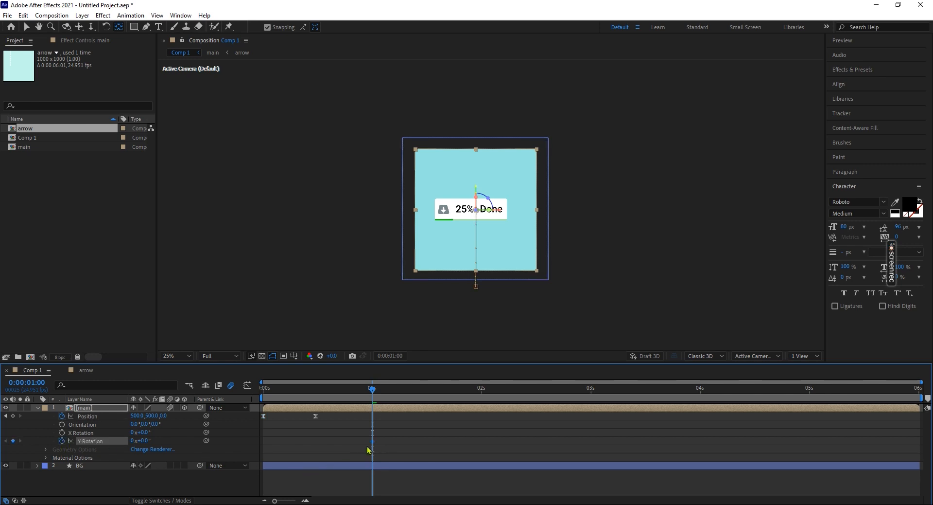
pyautogui.moveTo(373, 443); pyautogui.dragTo(321, 448)
# Set the main layer's Y Rotation to -11° at 0:00:01:00 and to 11° at 0:00:03:00
pyautogui.click(144, 441)
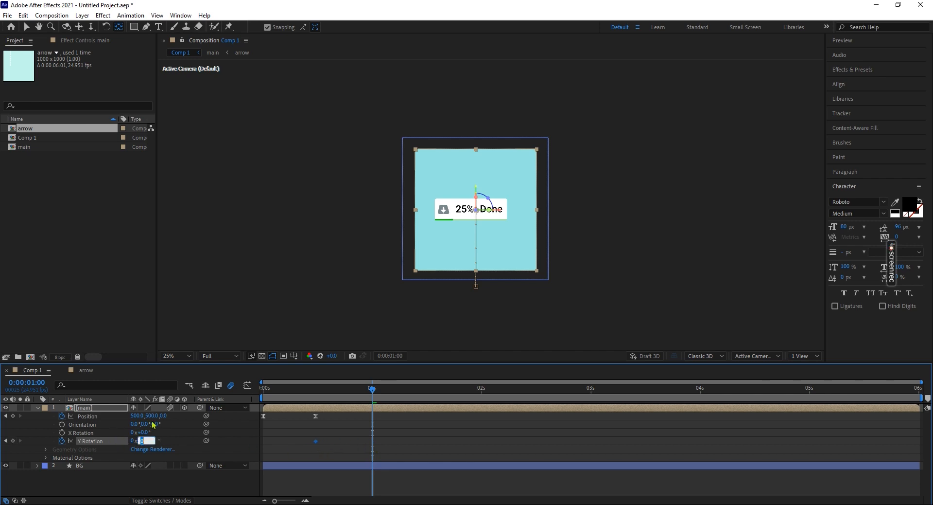
pyautogui.write('-11')
pyautogui.press('Return')
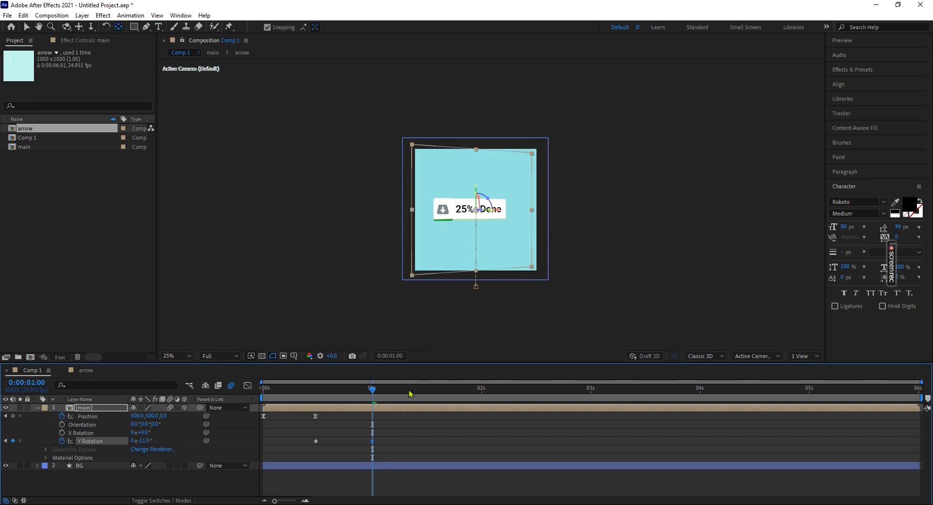
pyautogui.moveTo(379, 390); pyautogui.dragTo(595, 416)
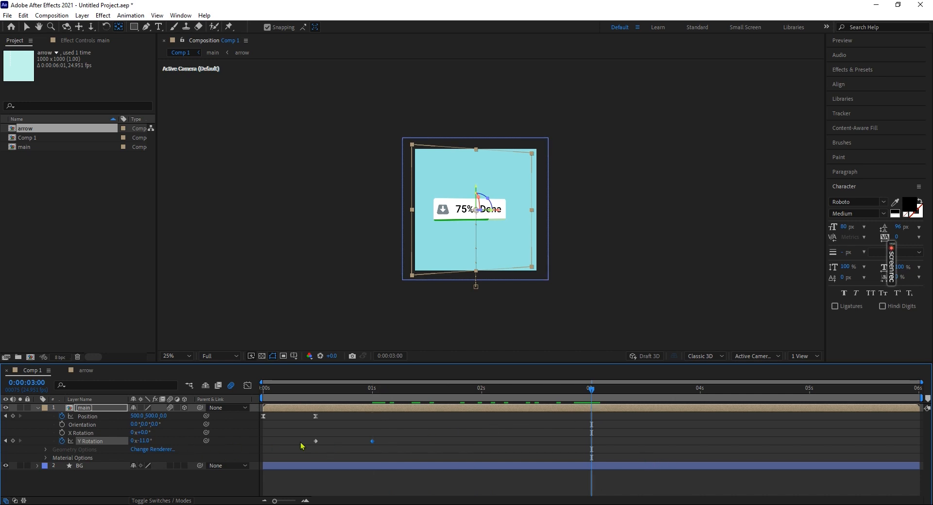
pyautogui.click(144, 440)
pyautogui.write('11')
pyautogui.press('Return')
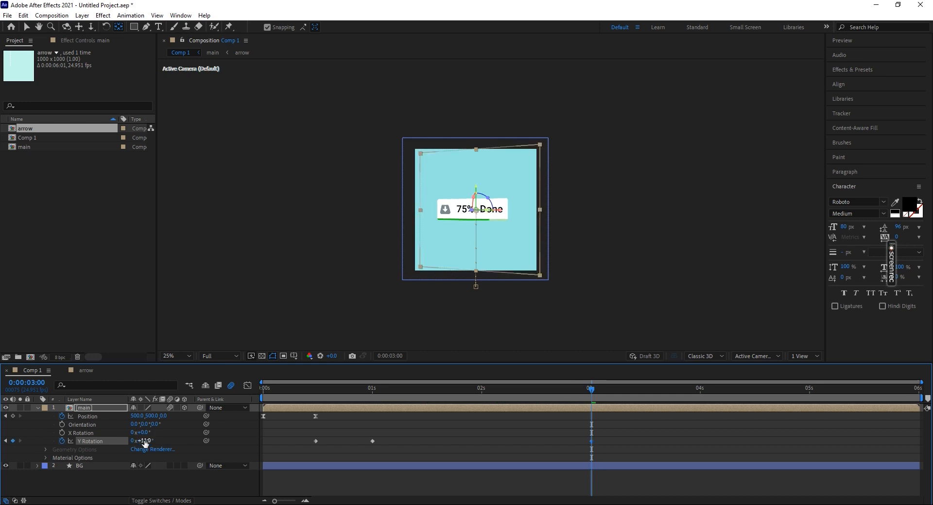
# Preview the tilt animation and add a Y Rotation keyframe holding 11° on the main layer at 0:00:04:21
pyautogui.press('space')
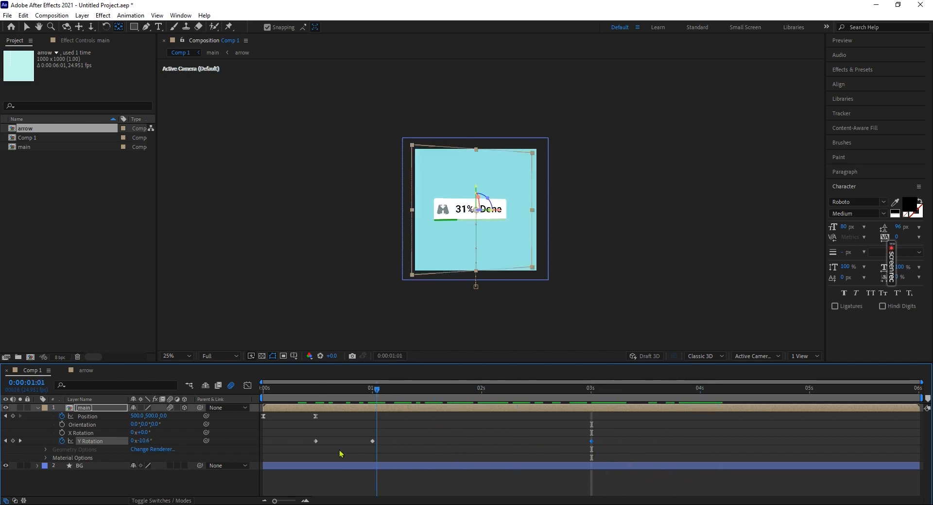
pyautogui.moveTo(283, 449); pyautogui.dragTo(256, 459)
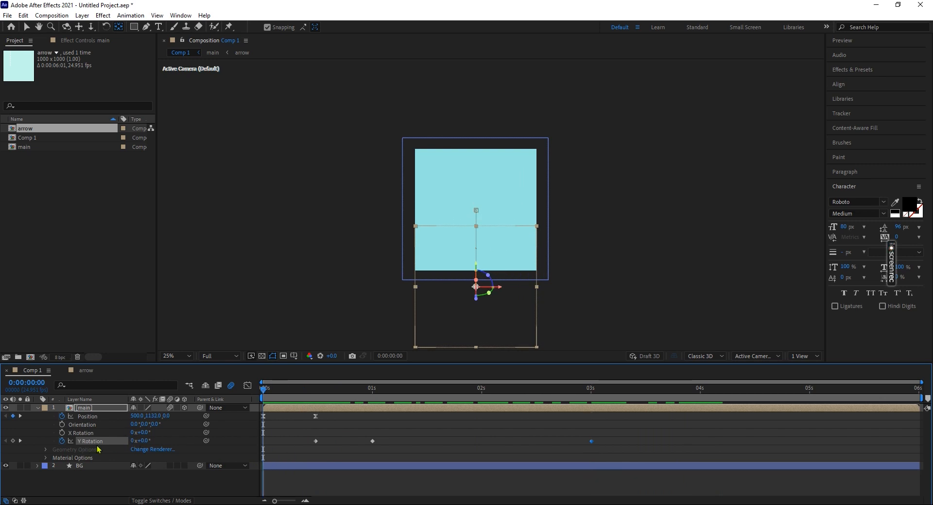
pyautogui.moveTo(307, 399); pyautogui.dragTo(321, 400)
pyautogui.press('space')
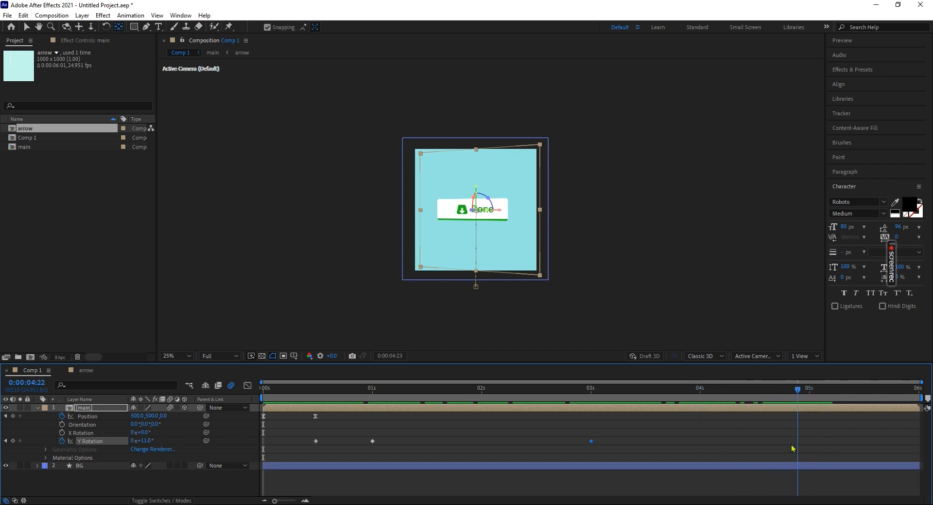
pyautogui.moveTo(802, 440); pyautogui.dragTo(794, 440)
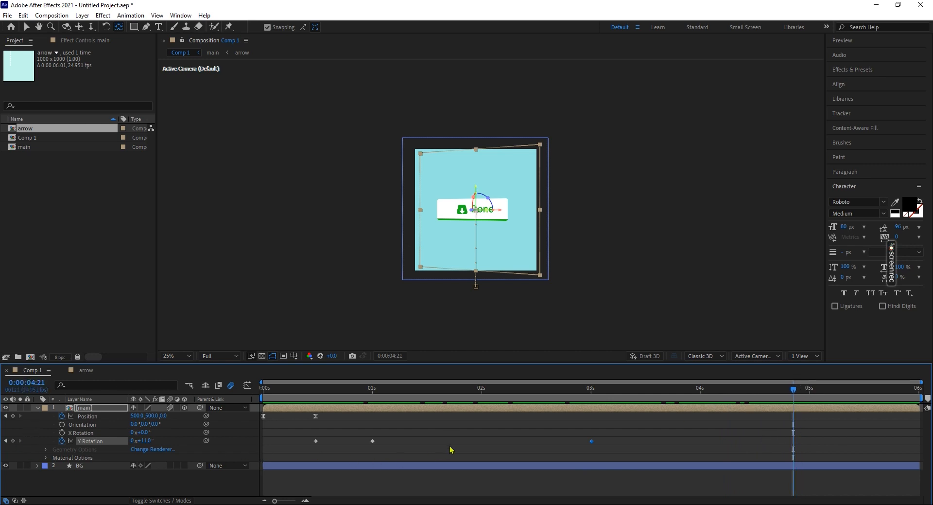
pyautogui.click(608, 443)
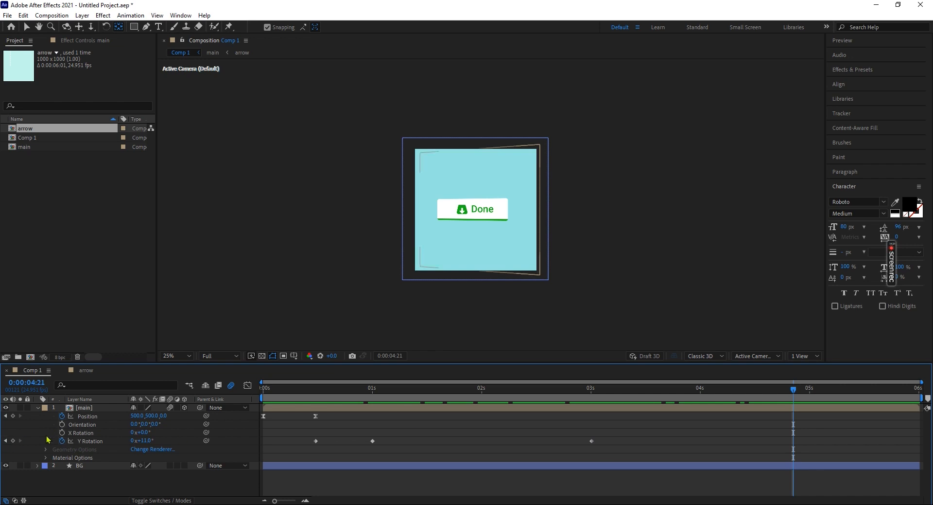
pyautogui.click(12, 440)
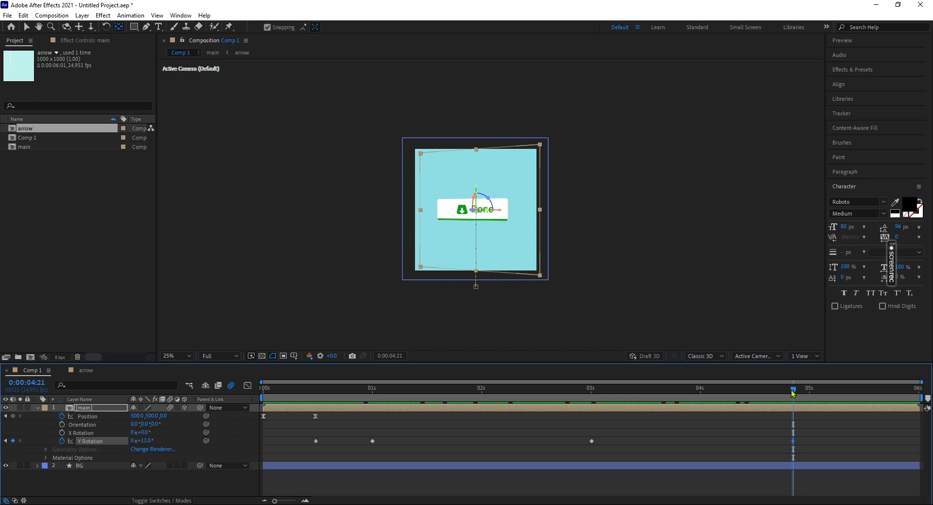
# At 0:00:05:02, set the main layer's Y Rotation to 1x+11° for one full spin
pyautogui.moveTo(793, 390); pyautogui.dragTo(818, 396)
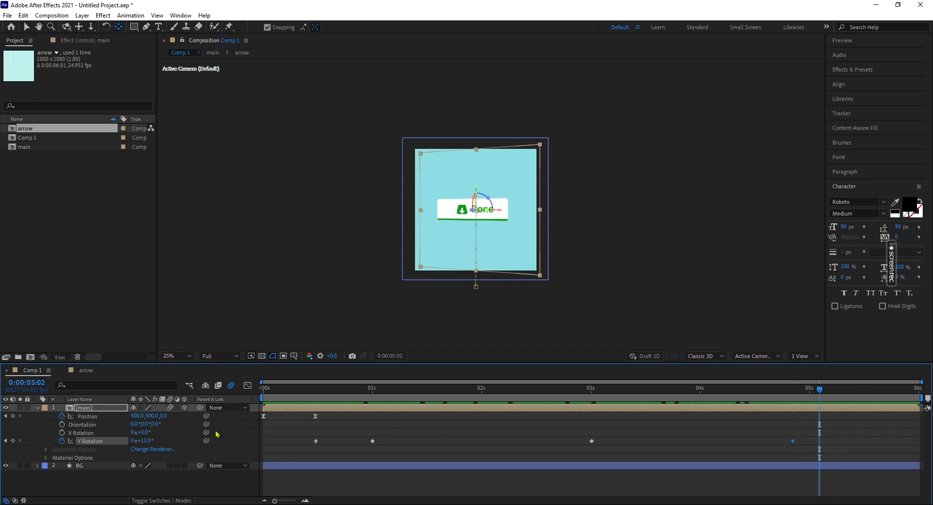
pyautogui.click(133, 441)
pyautogui.press('Return')
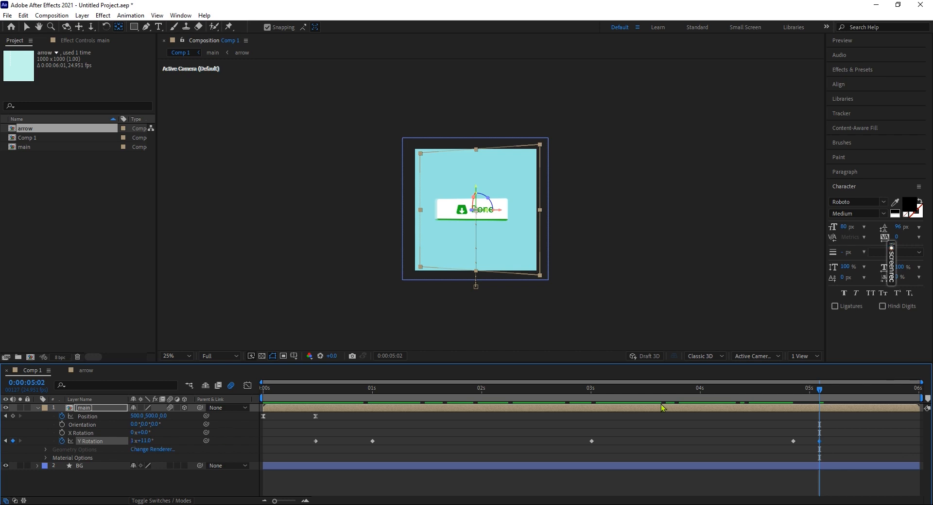
# Play back Comp 1 to review the slide-in, tilt and spin of the loading bar
pyautogui.moveTo(819, 389); pyautogui.dragTo(850, 388)
pyautogui.press('space')
pyautogui.press('space')
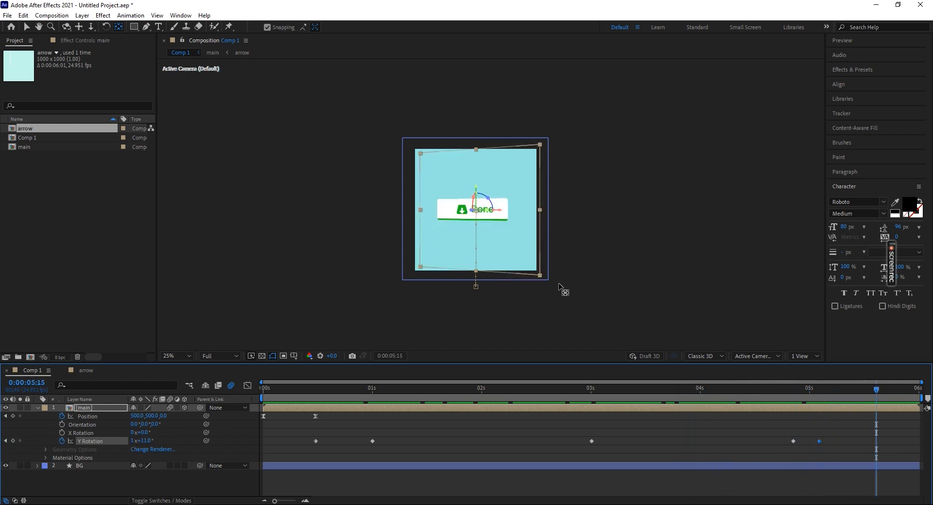
pyautogui.click(878, 45)
pyautogui.click(875, 54)
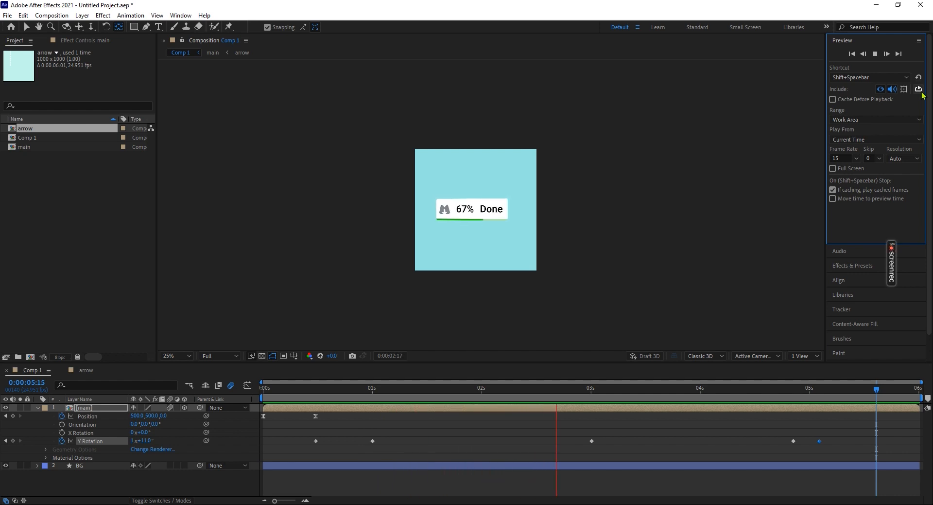
pyautogui.press('space')
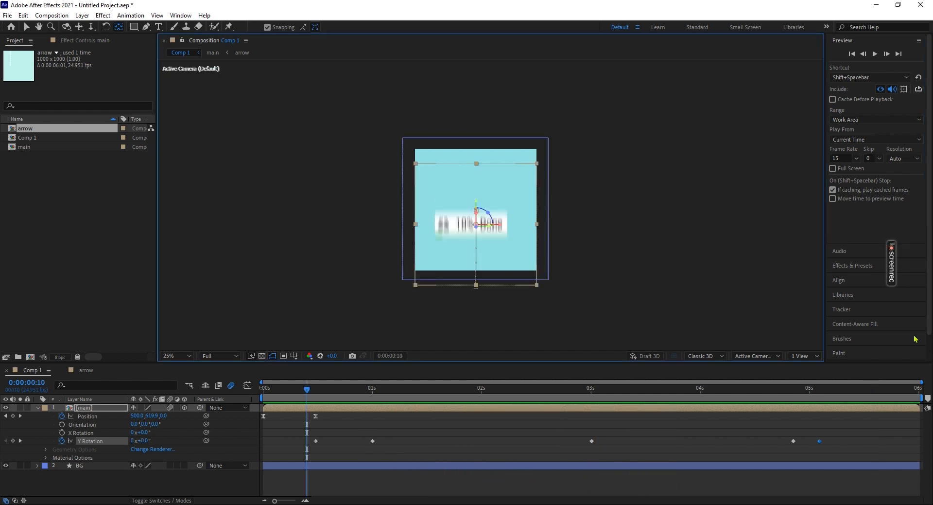